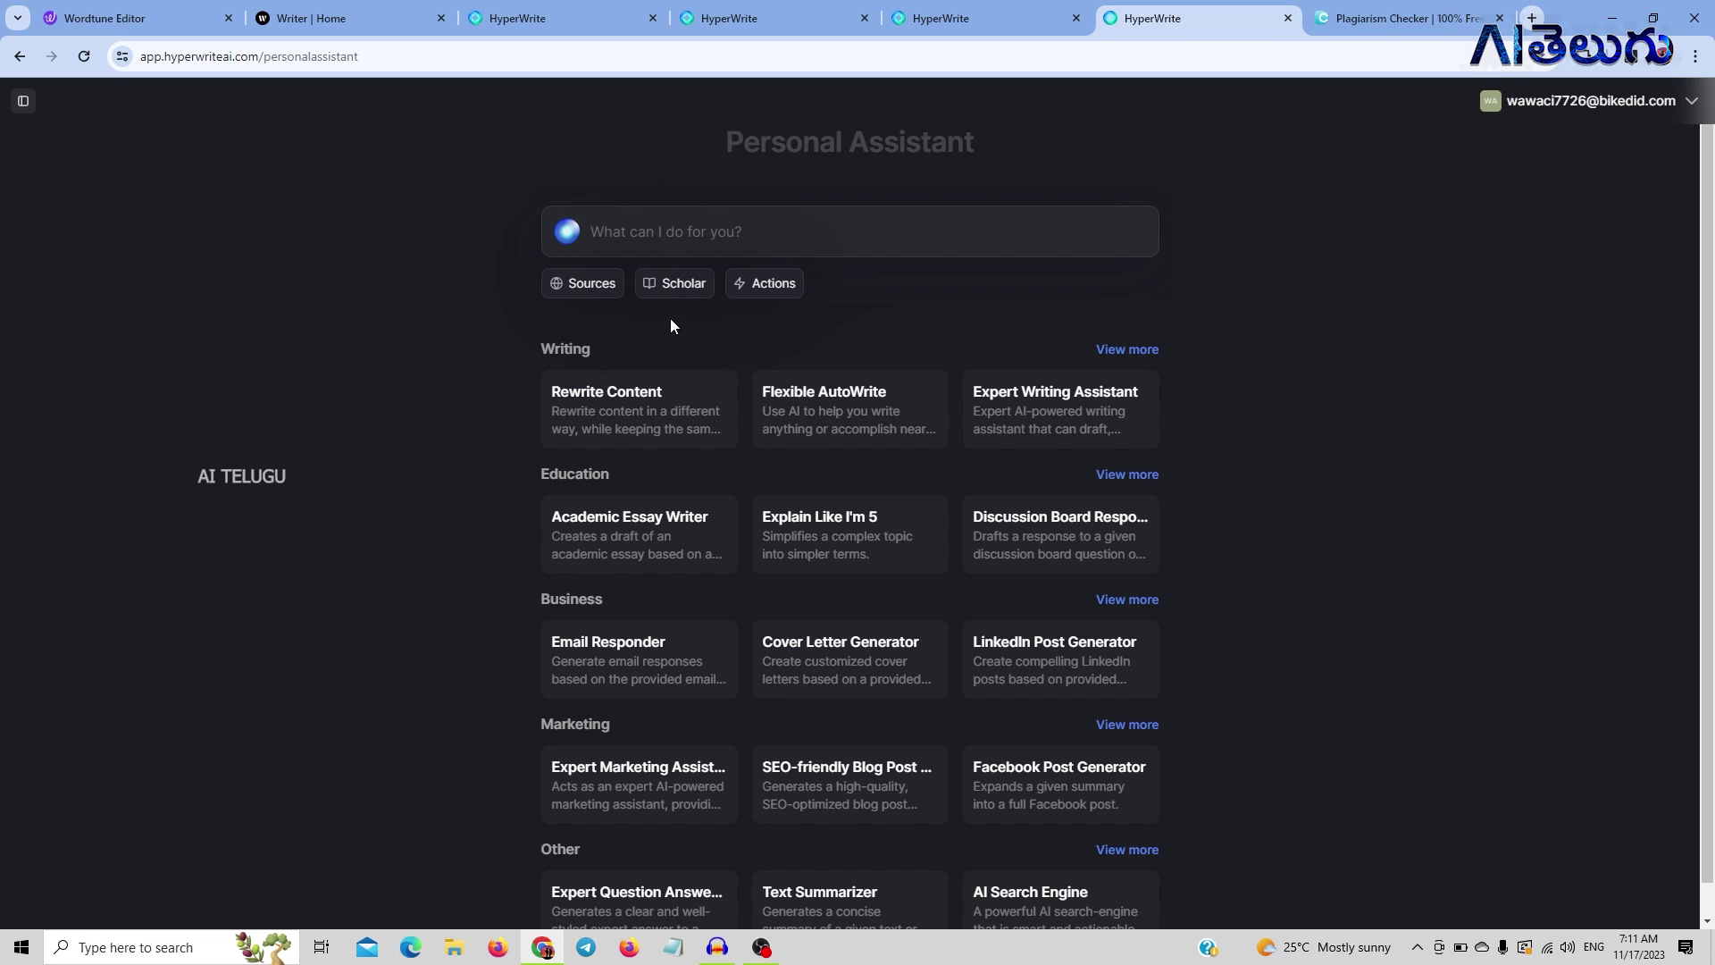
Start a Flexible AutoWrite task: 'Create a 500 words content for Top 10 Future Technologies'.
click(808, 403)
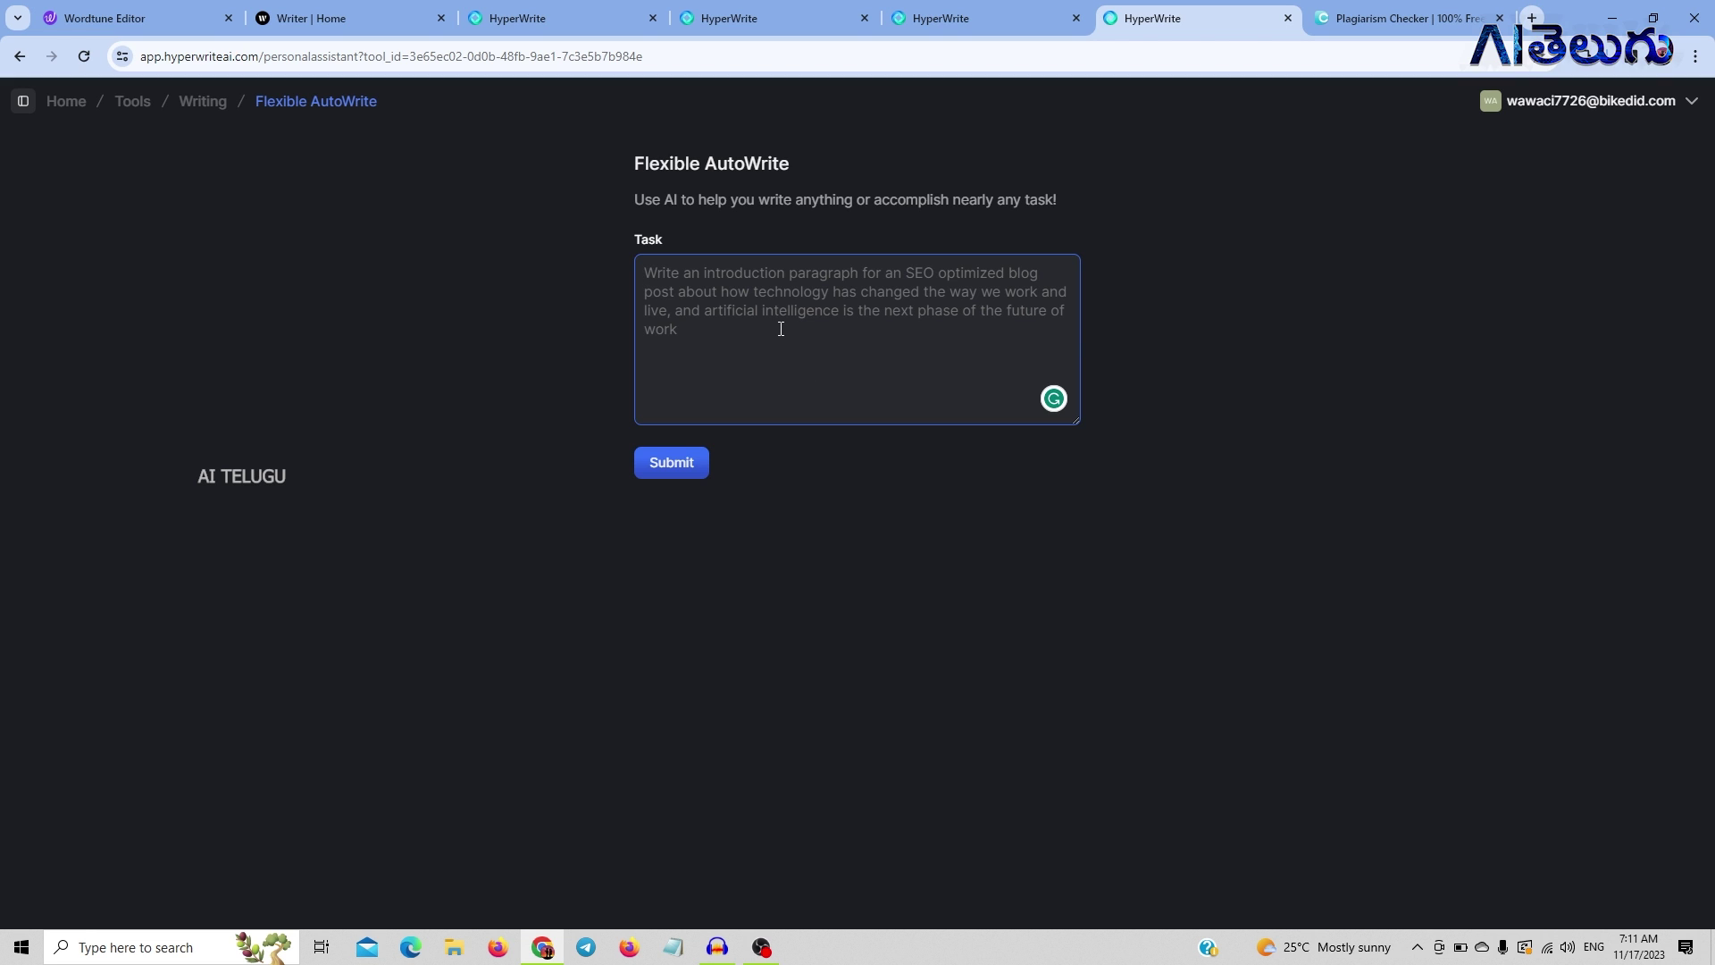
text(Crea)
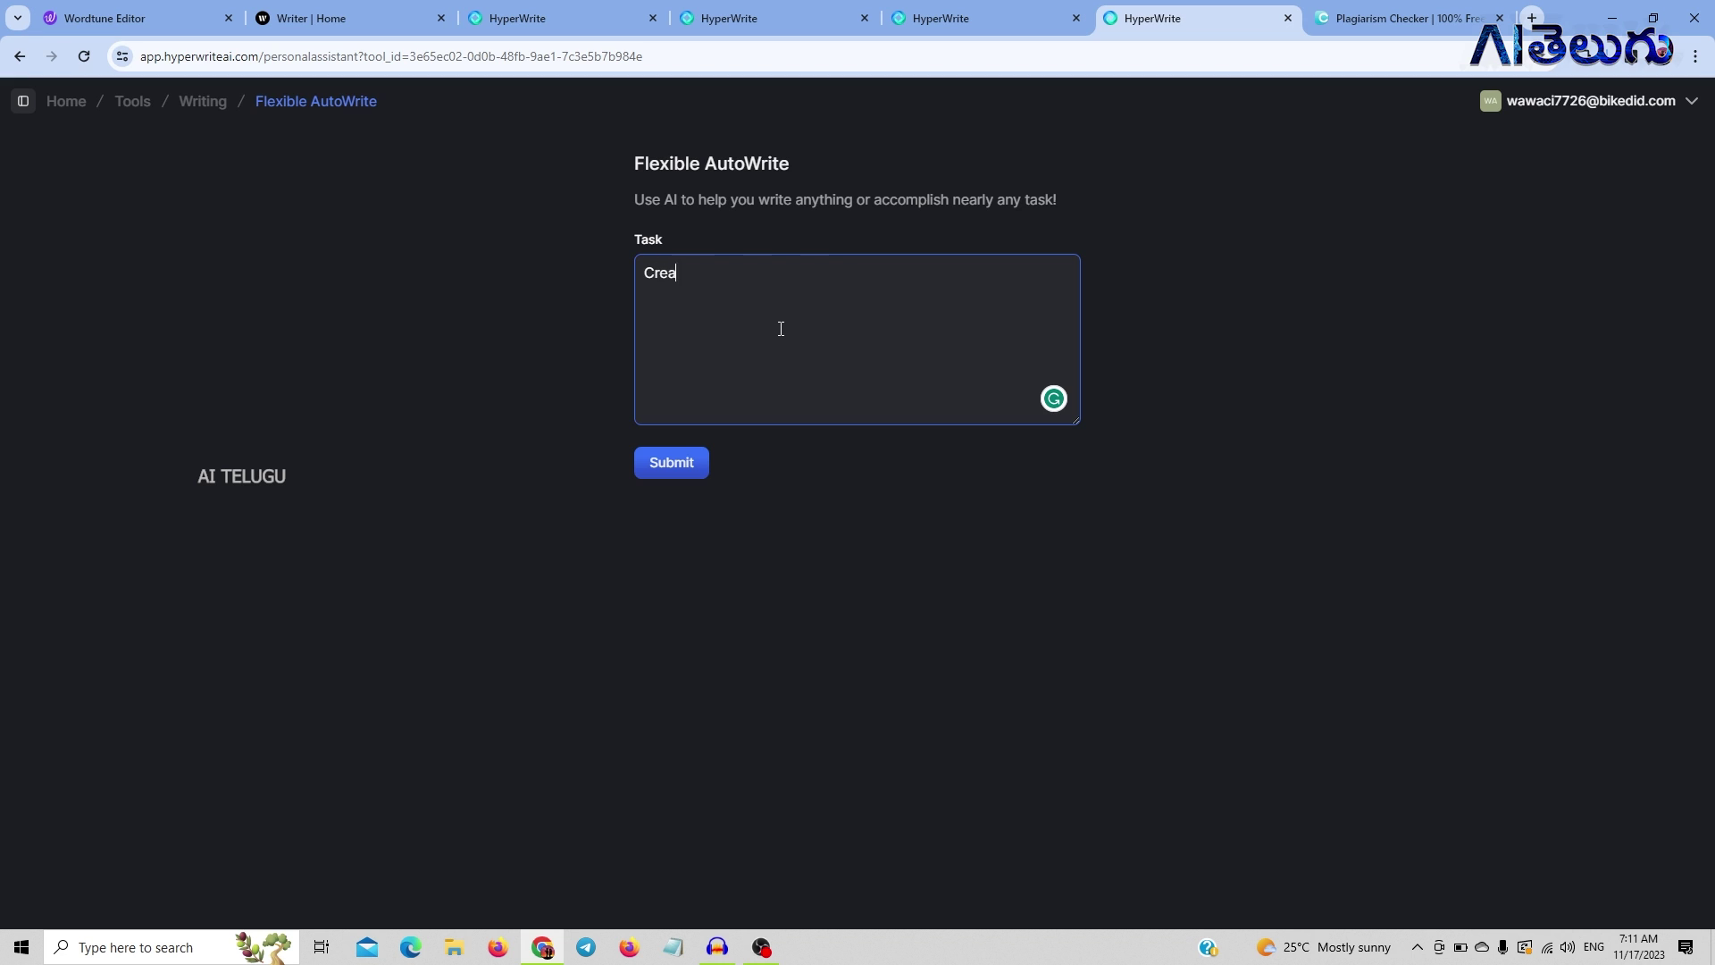
text(te a content for Top 10 Futue re Technologies)
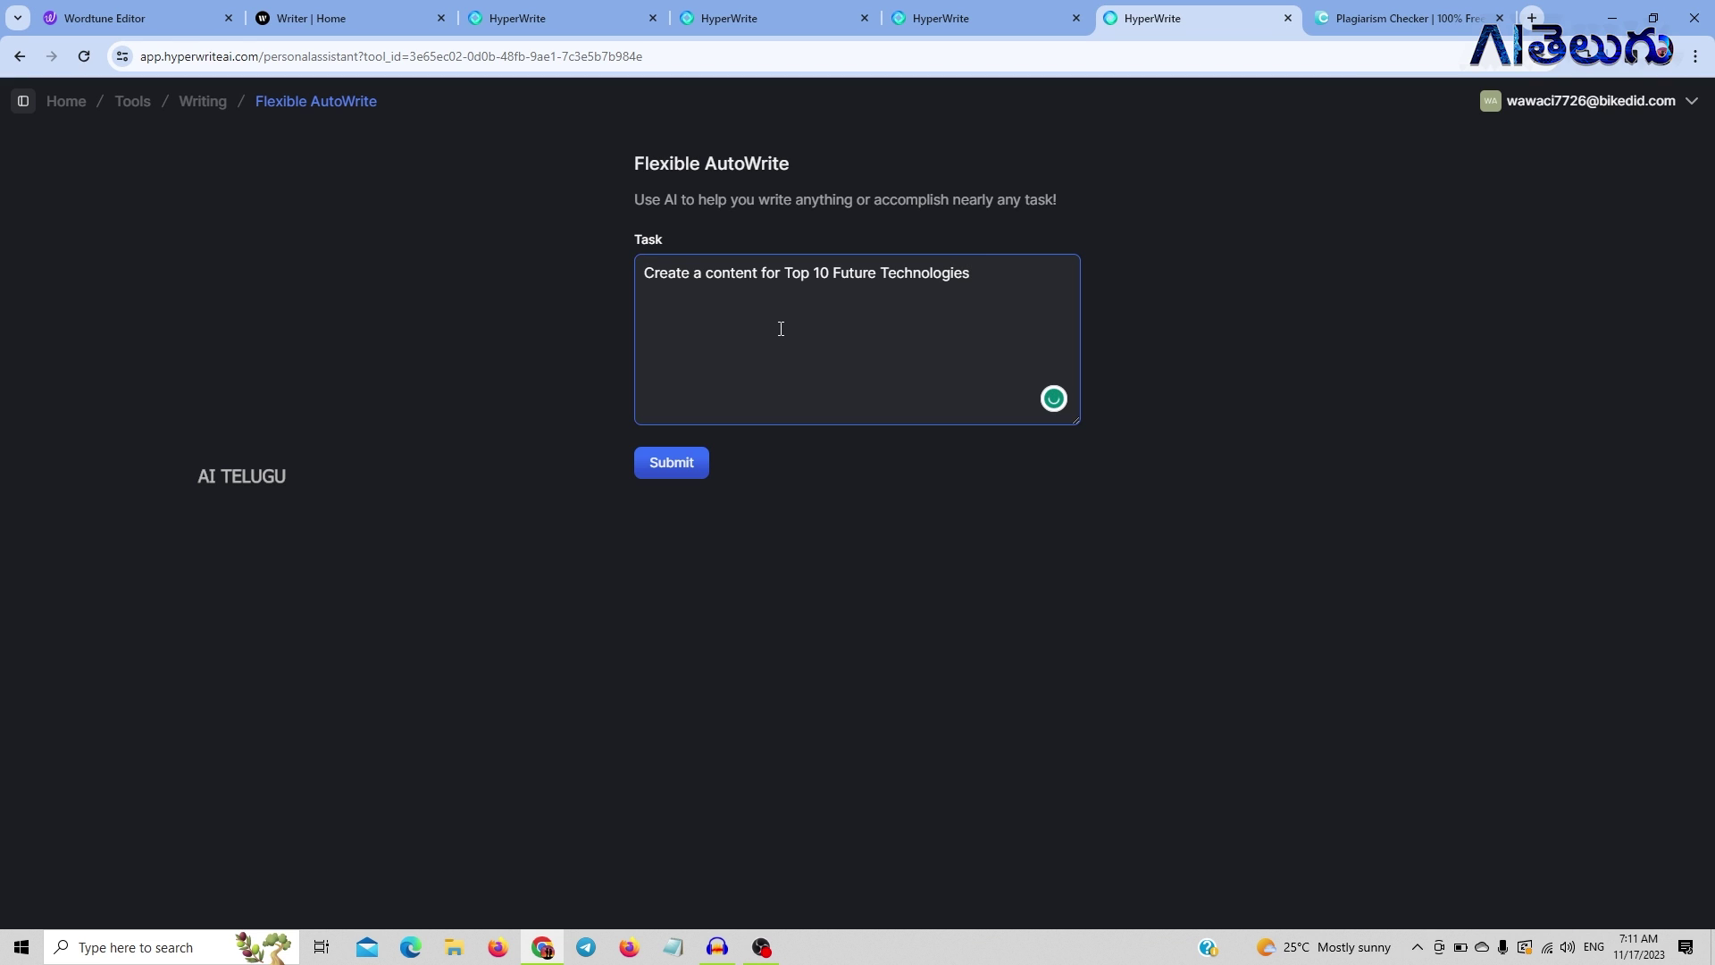
click(705, 273)
text(4)
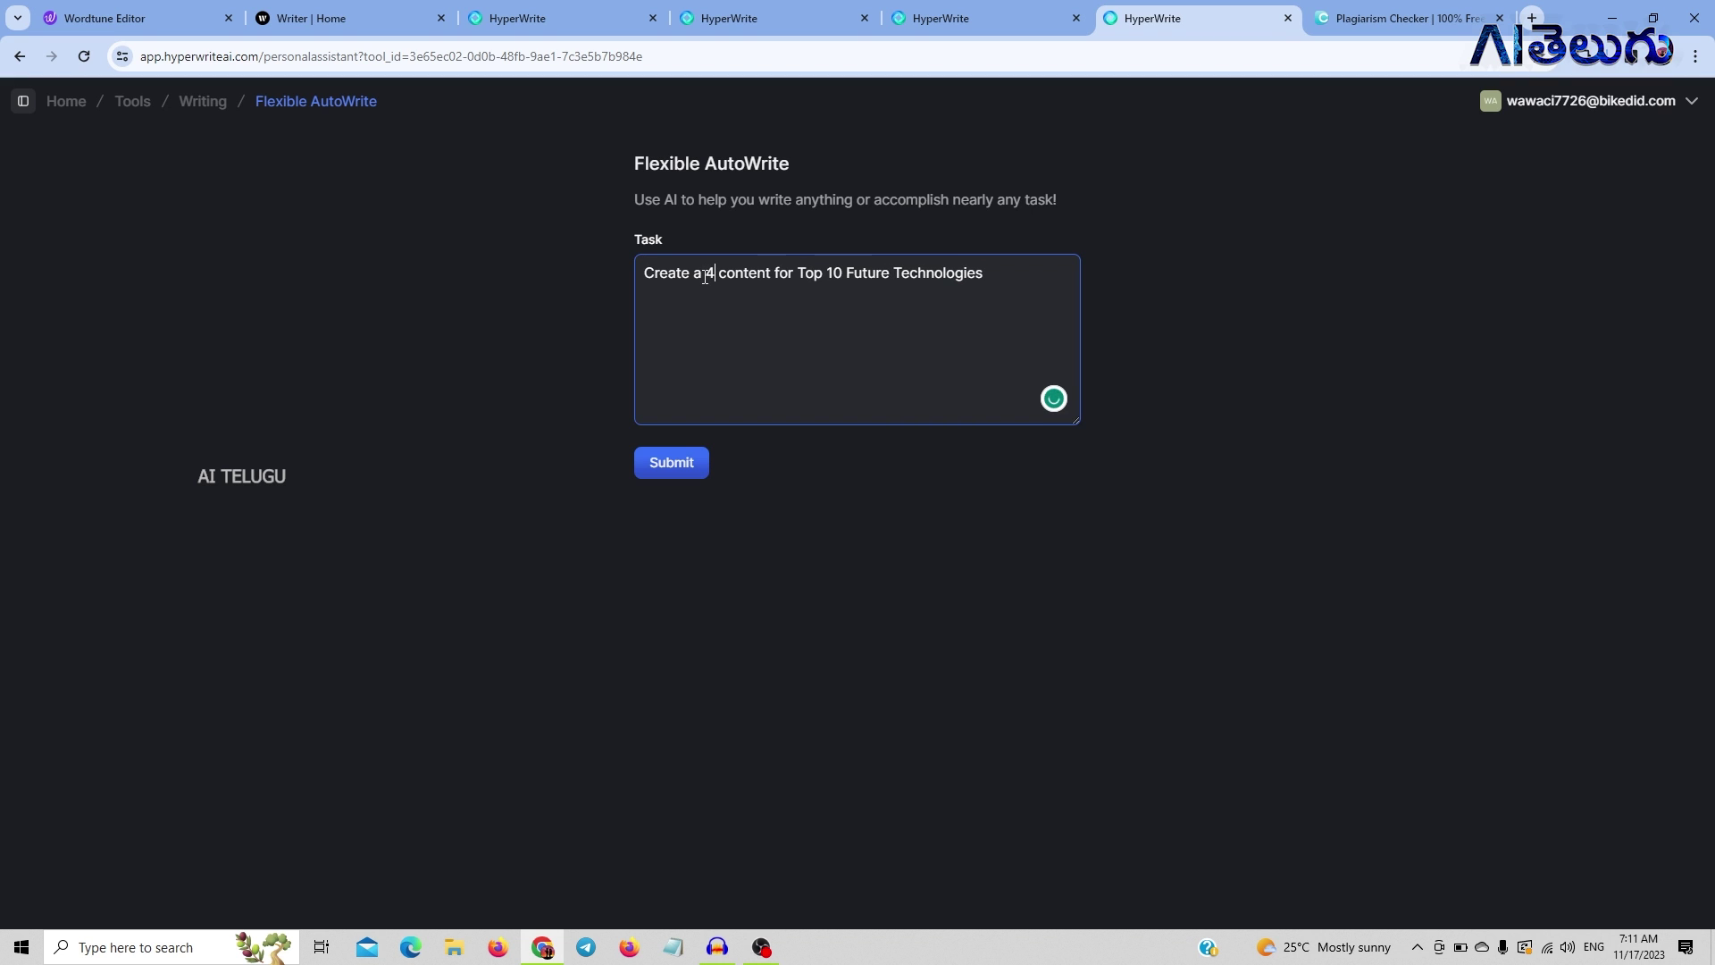
key(BackSpace)
text(500 wor)
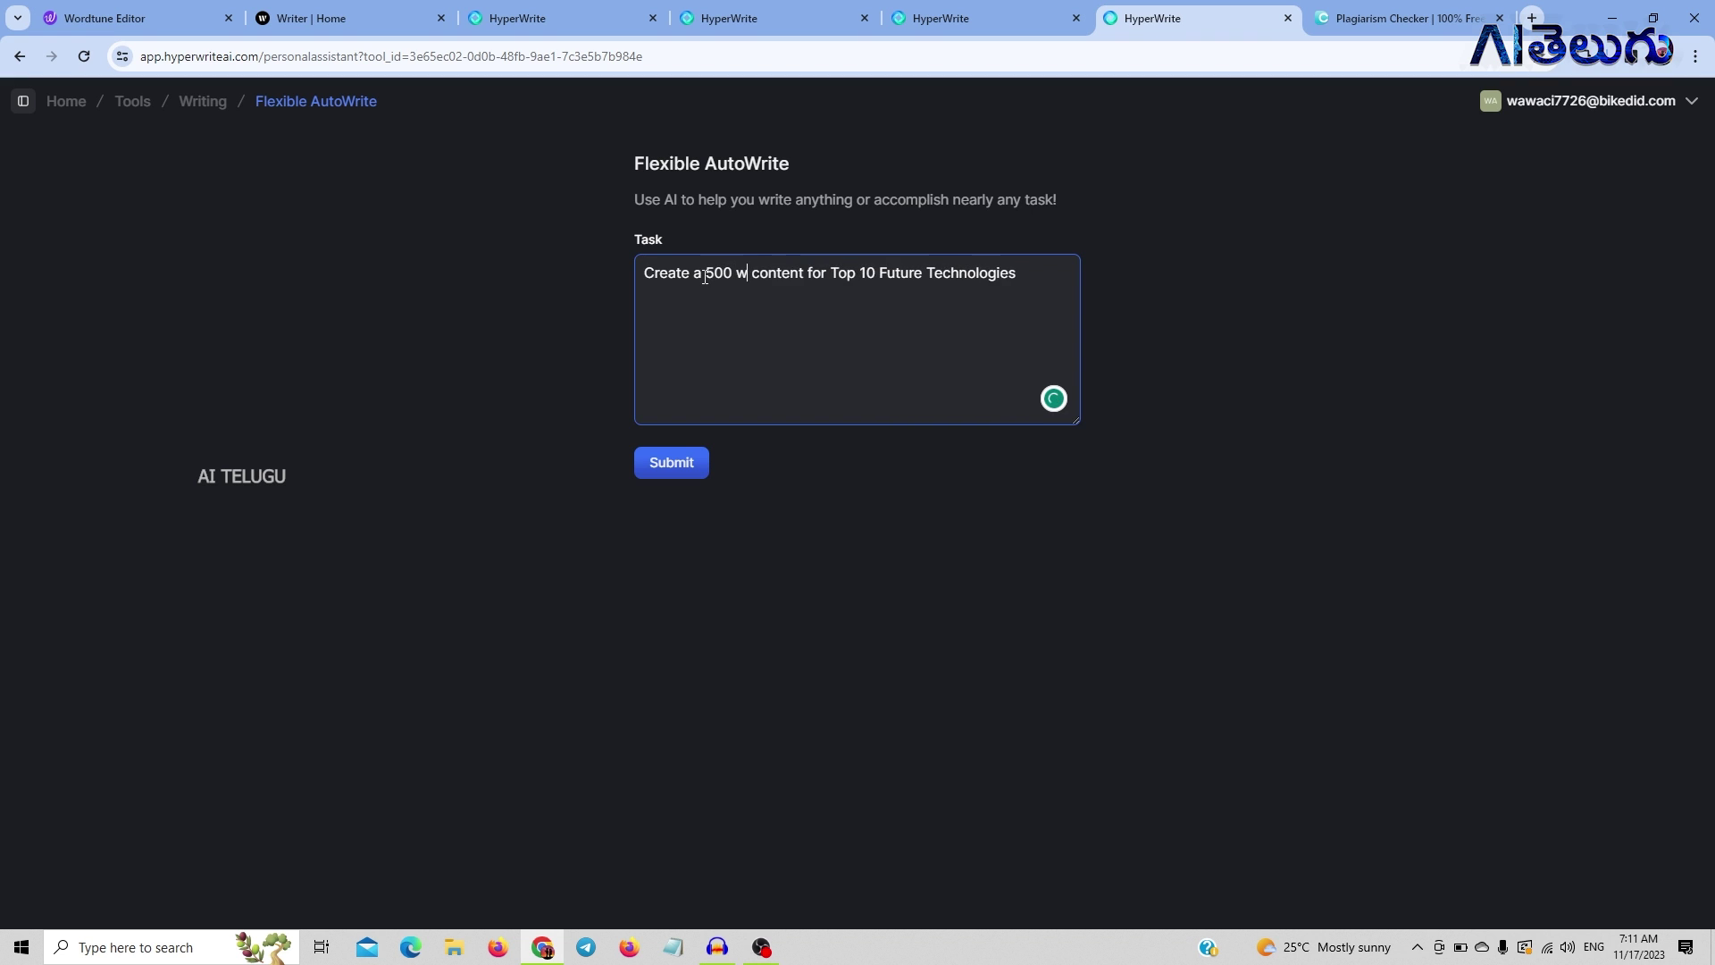
text(ds)
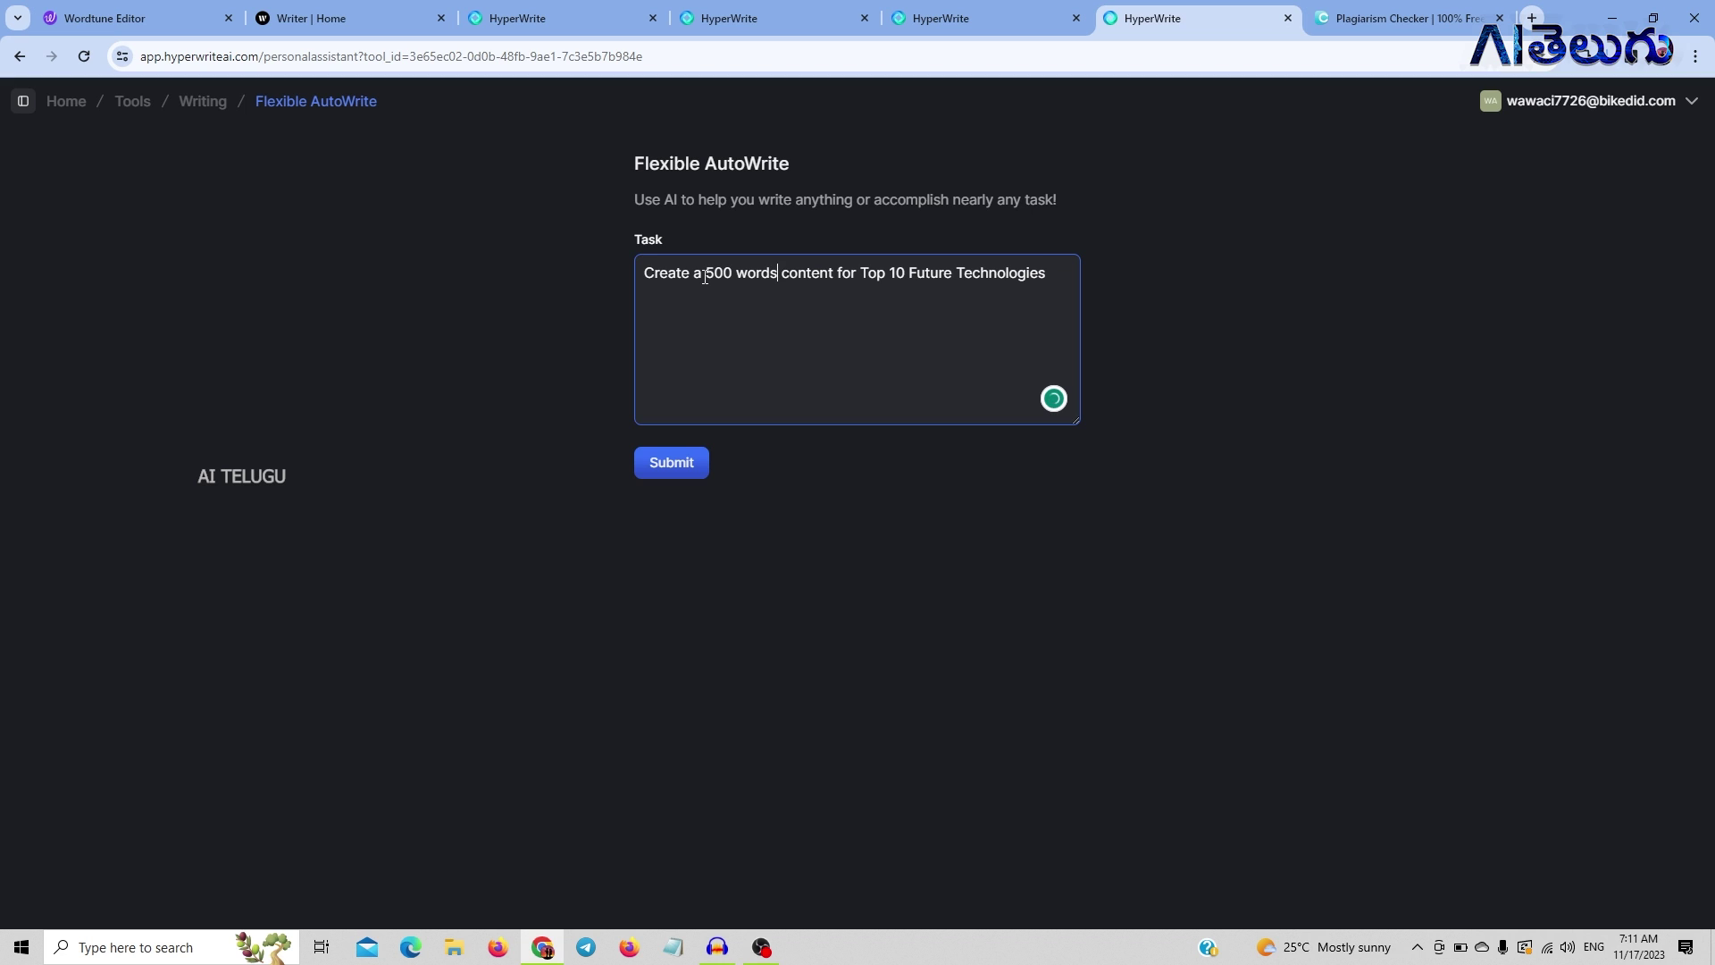
Submit the task and scroll through the generated ten-technology article.
click(655, 463)
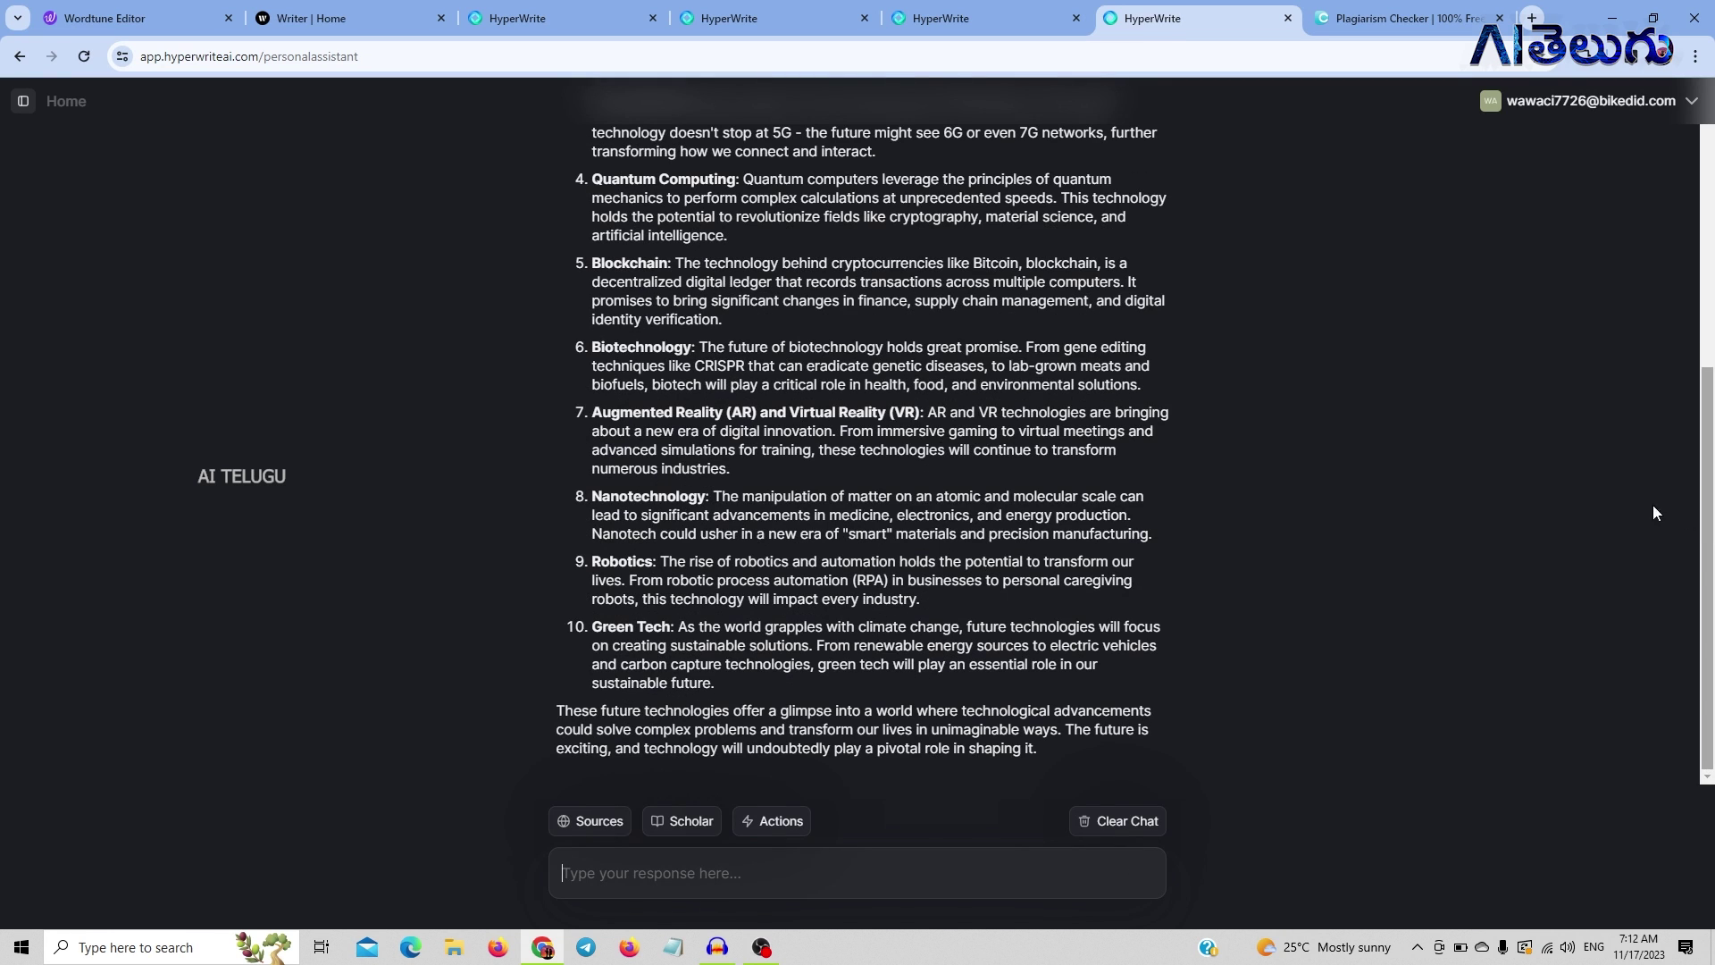
drag(1706, 481, 1711, 241)
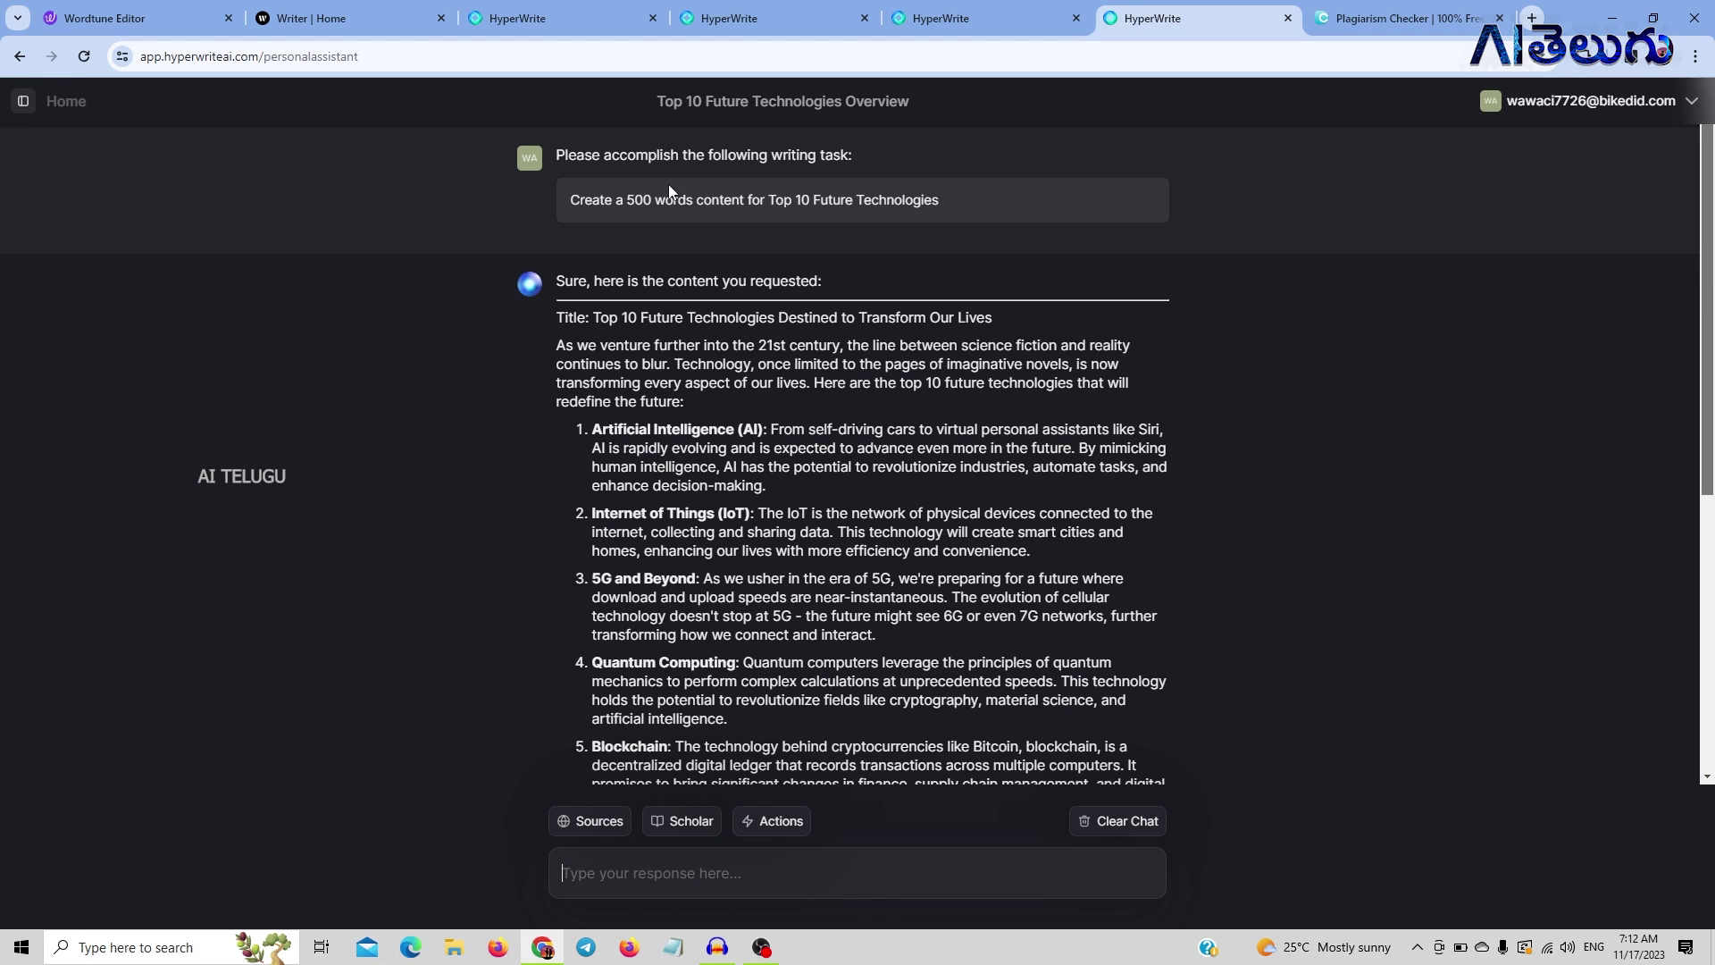
drag(1709, 393, 1711, 649)
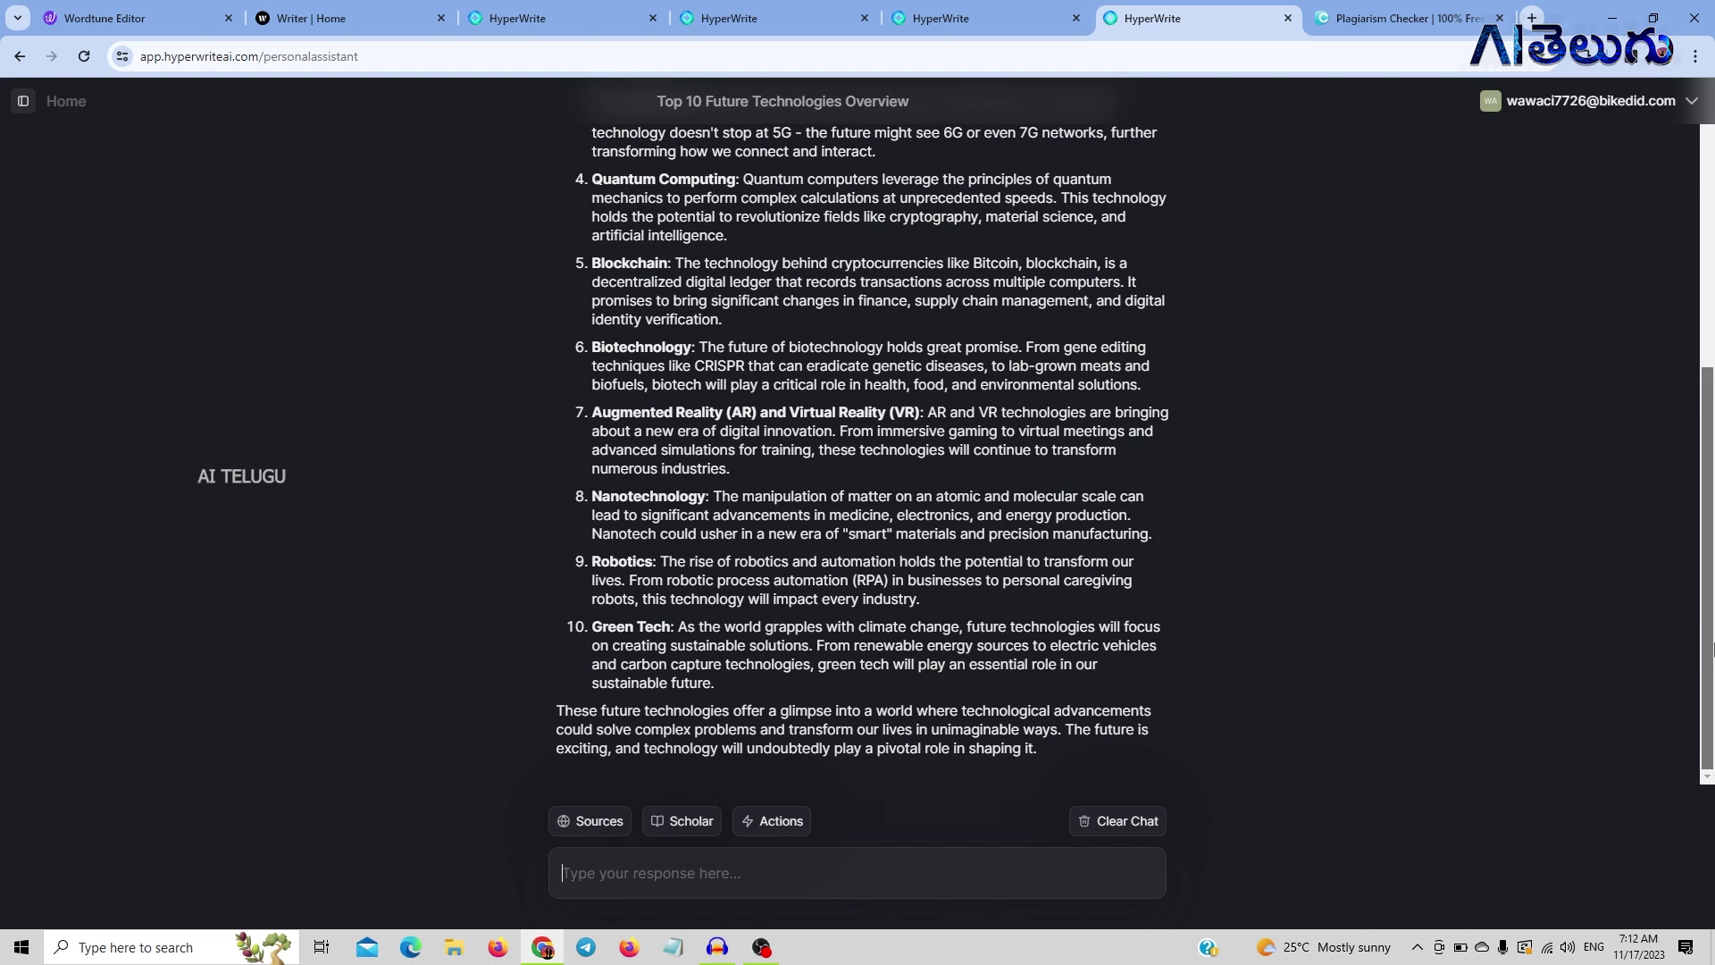
Scroll through the climate change essay chat, then switch to the technology topic suggestions chat.
click(970, 20)
drag(1704, 465, 1681, 125)
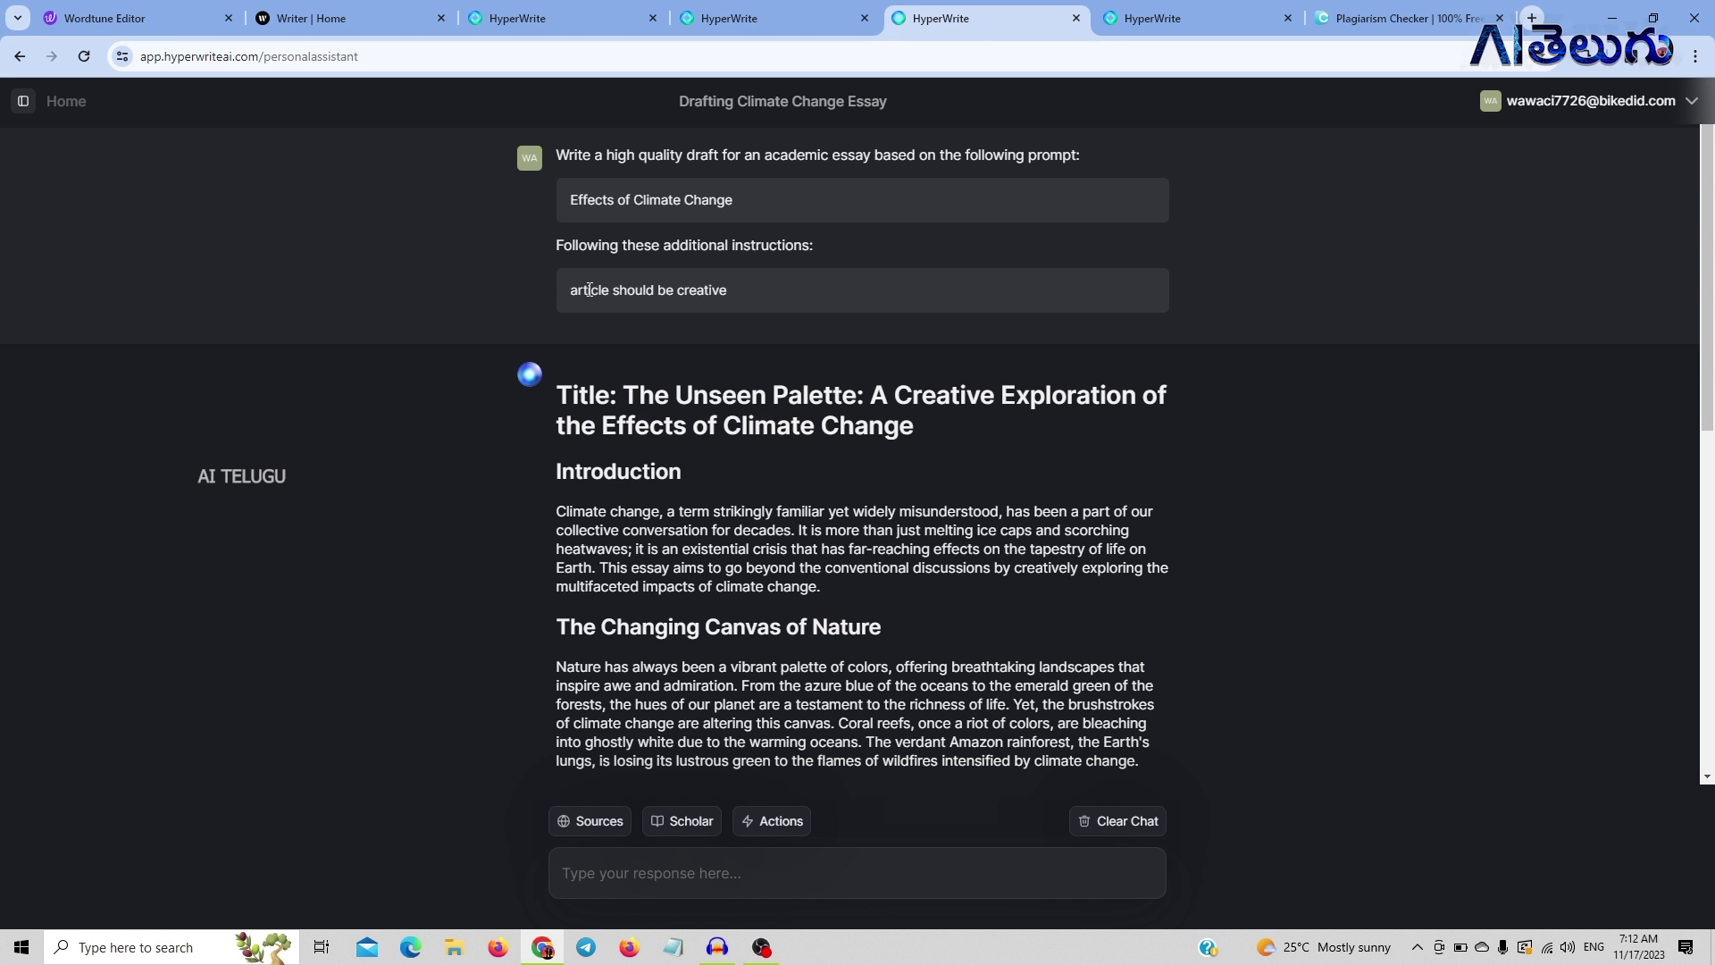
scroll(1710, 390, down, 1)
drag(1711, 390, 1710, 525)
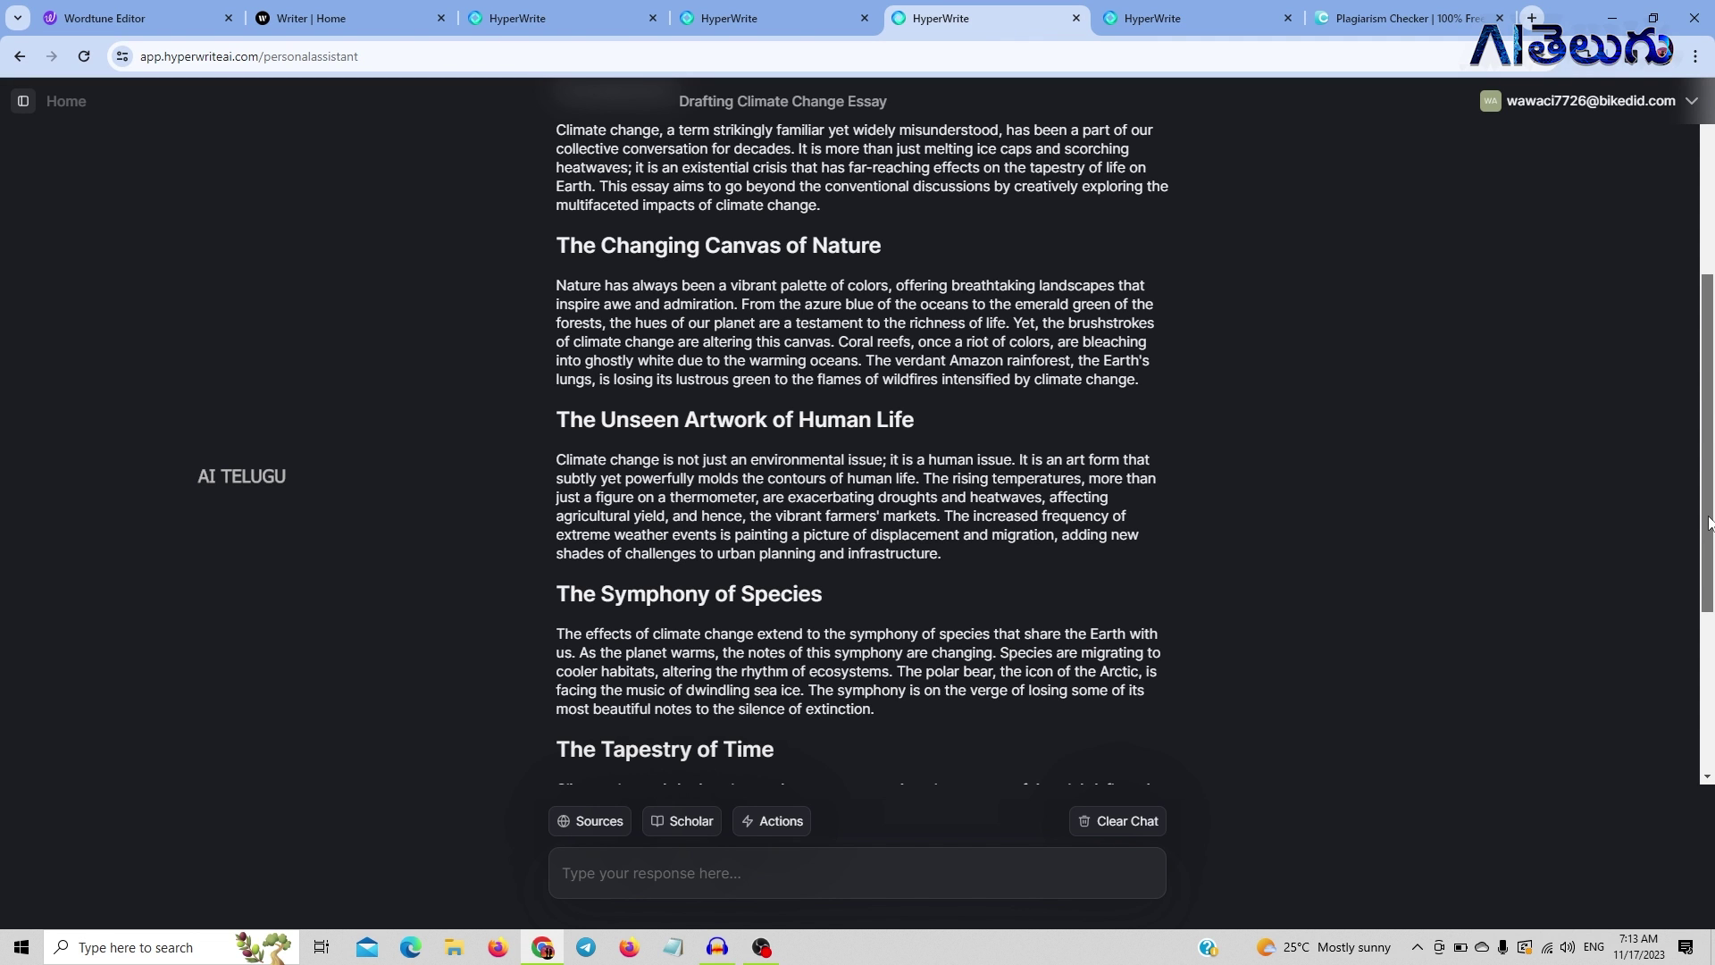
drag(1710, 524, 1712, 600)
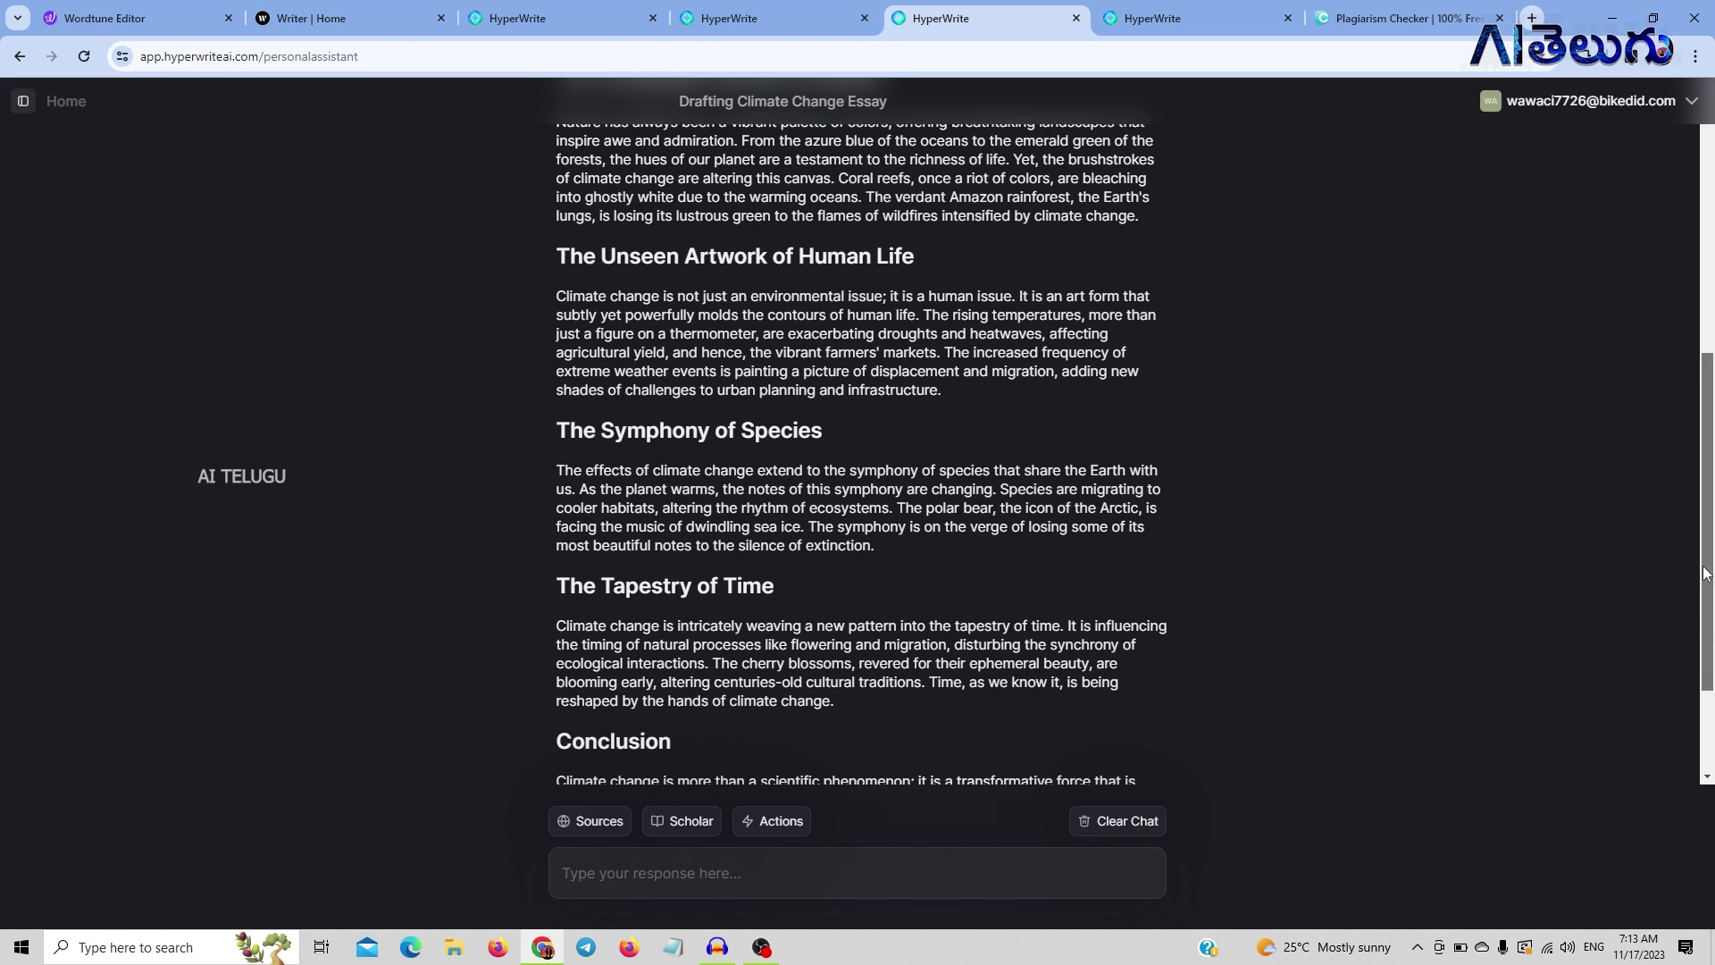
click(776, 18)
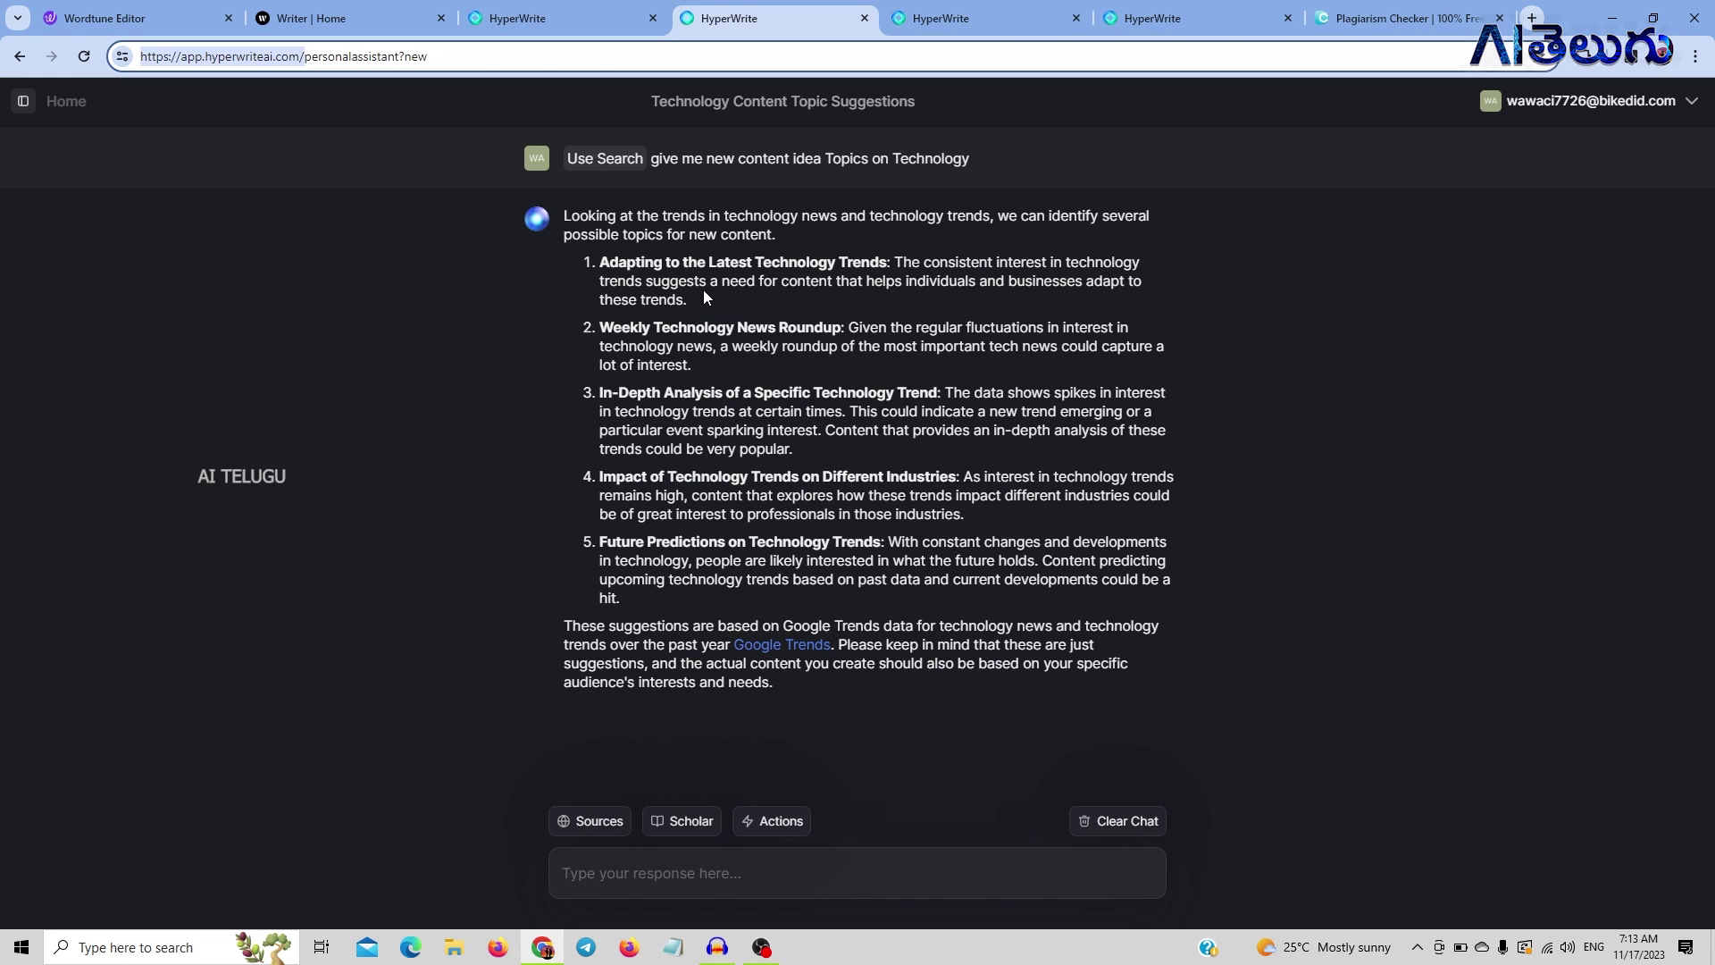
Scroll through the Understanding Global Warming article's causes, impacts and conclusion.
click(558, 20)
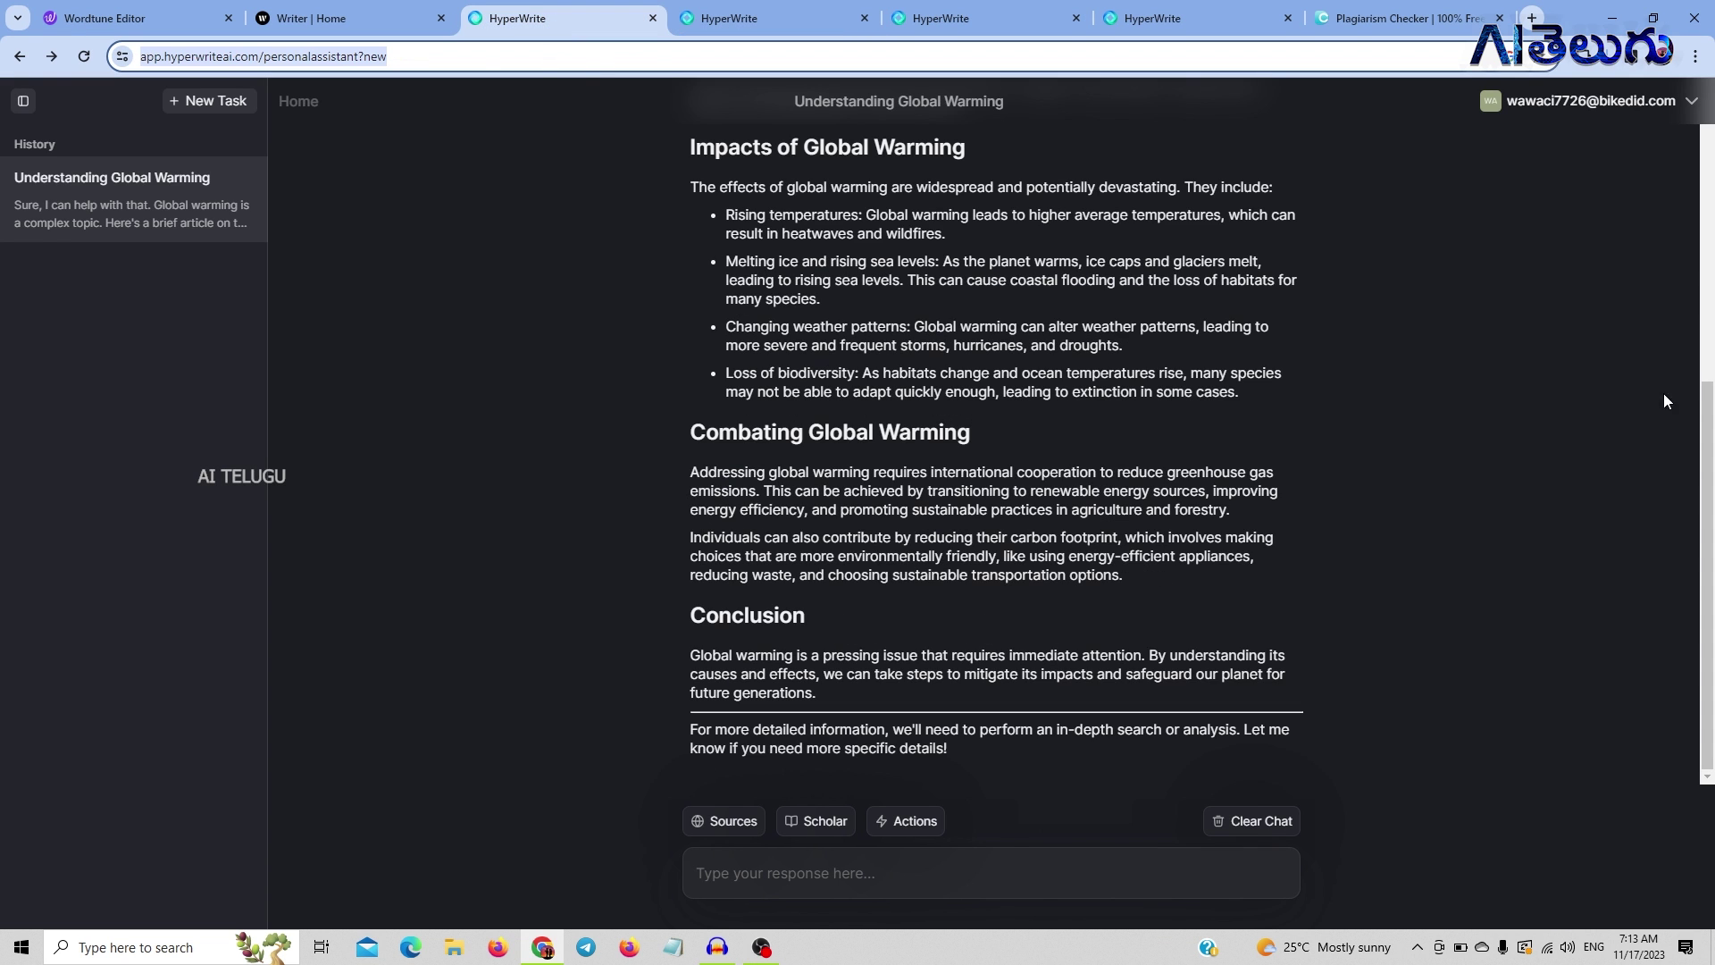
scroll(1663, 402, up, 5)
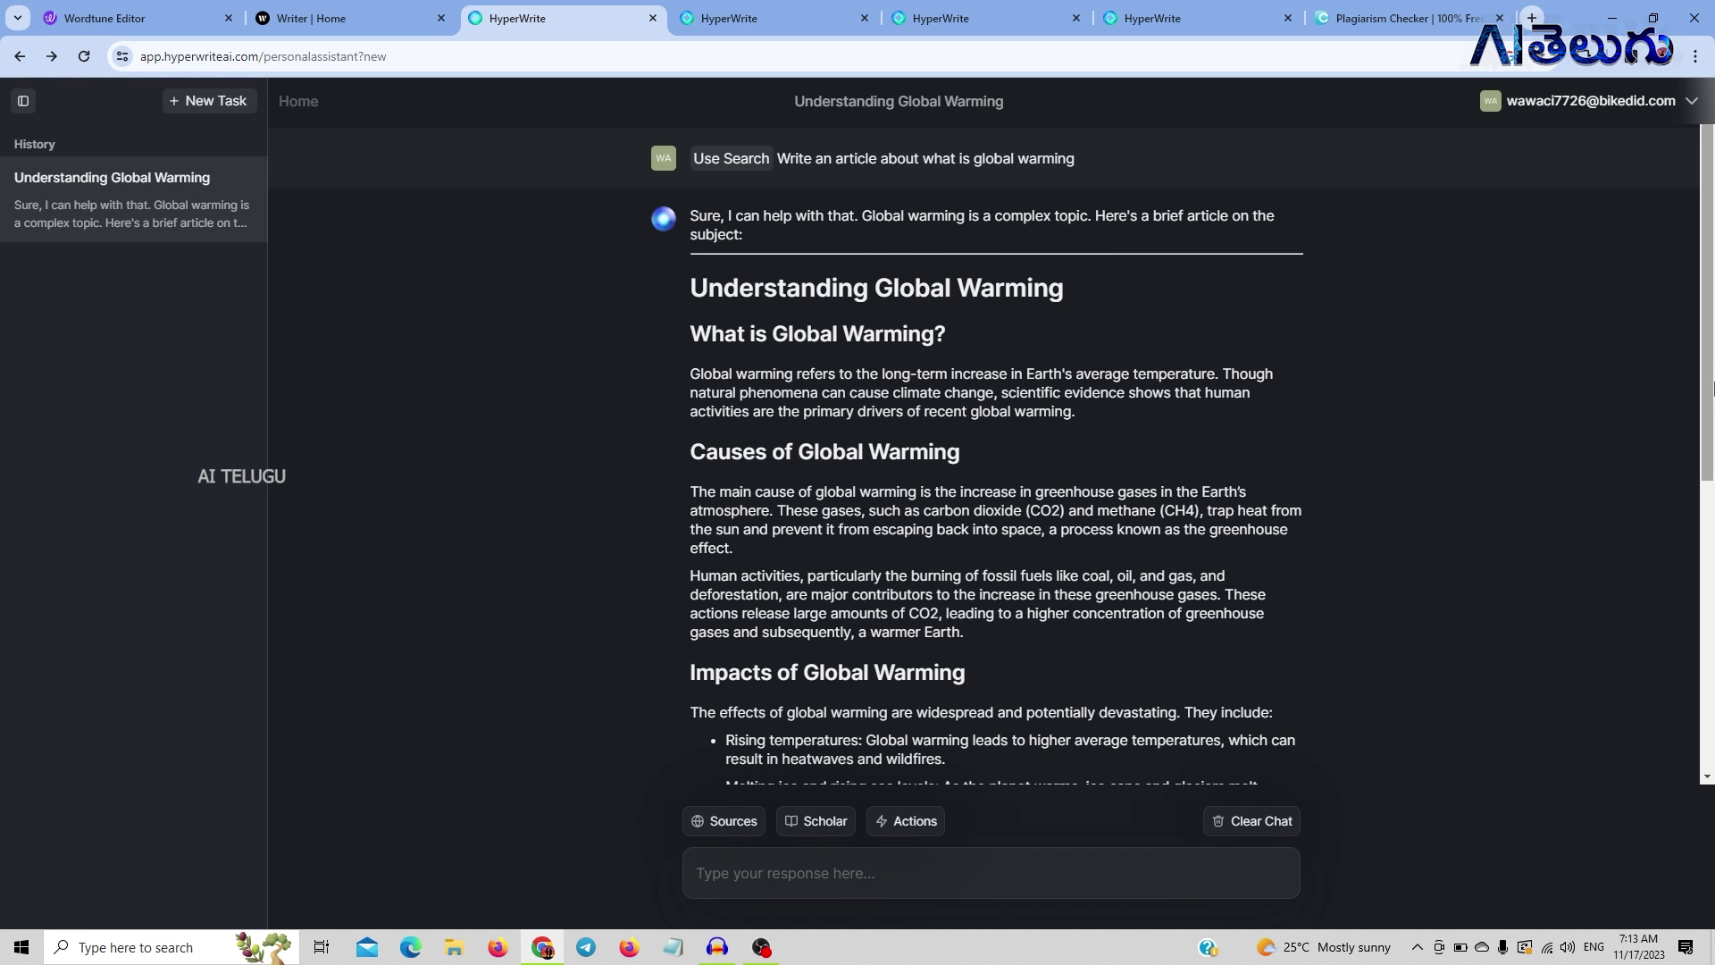
scroll(1712, 517, down, 3)
drag(1712, 516, 1712, 571)
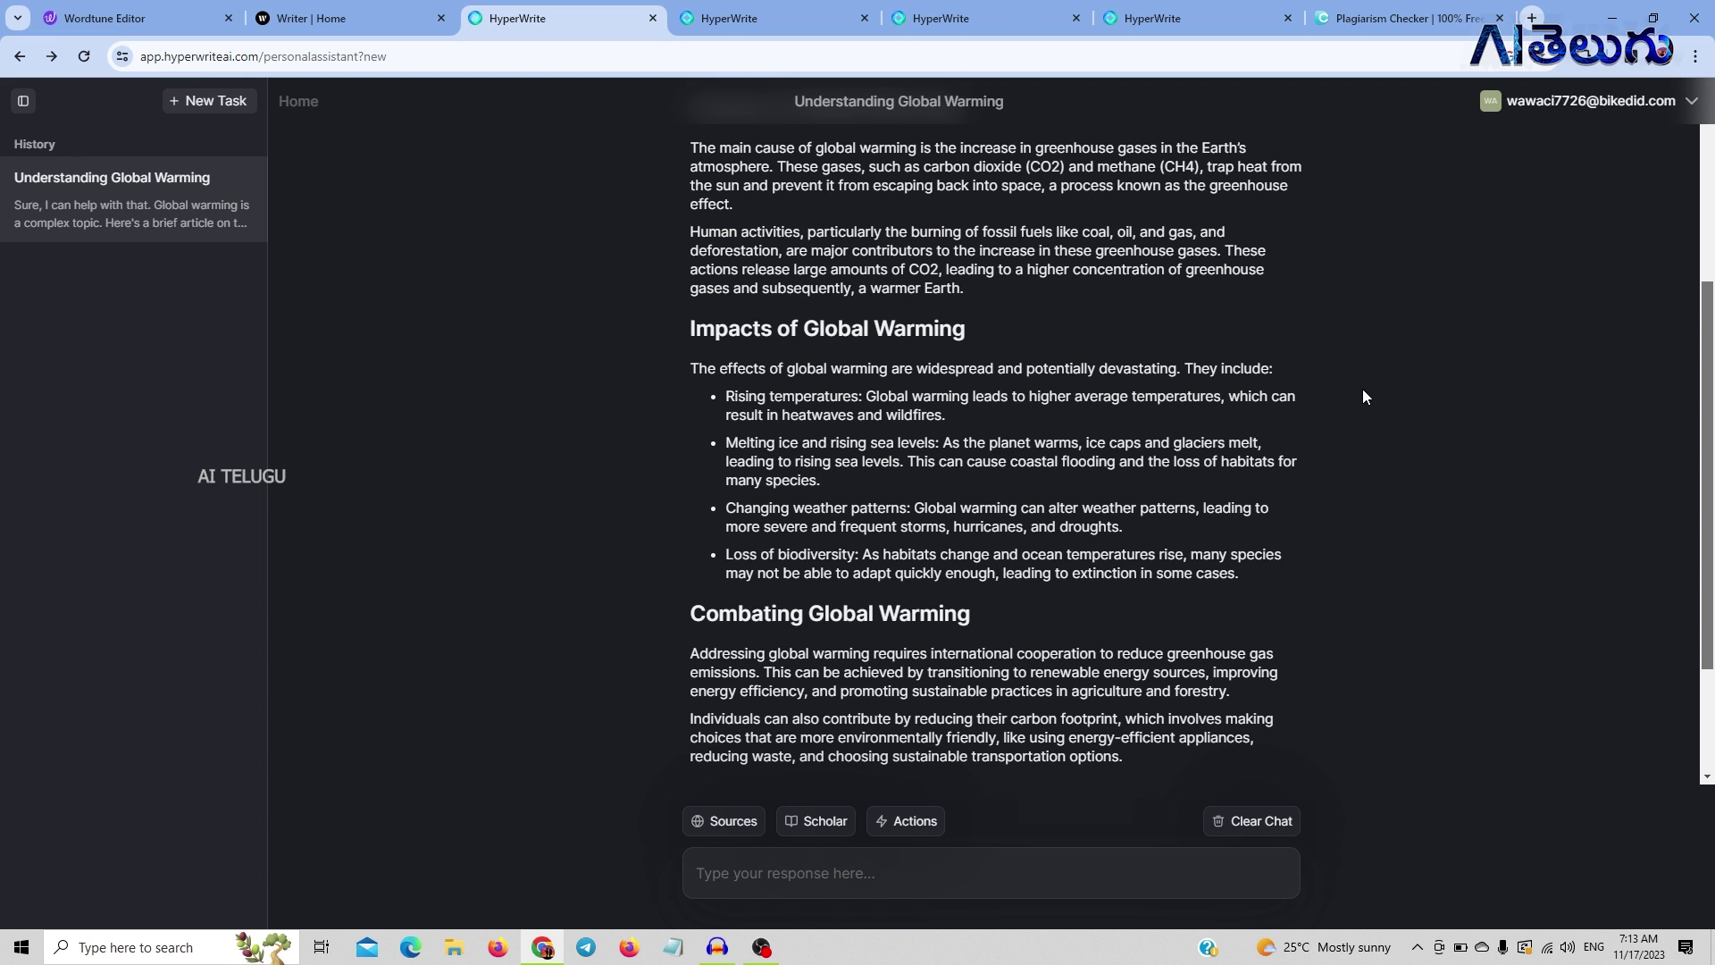
click(1368, 24)
Check the 32% plagiarism / 68% unique results, then switch to Writer's welcome page.
drag(1706, 201, 1706, 248)
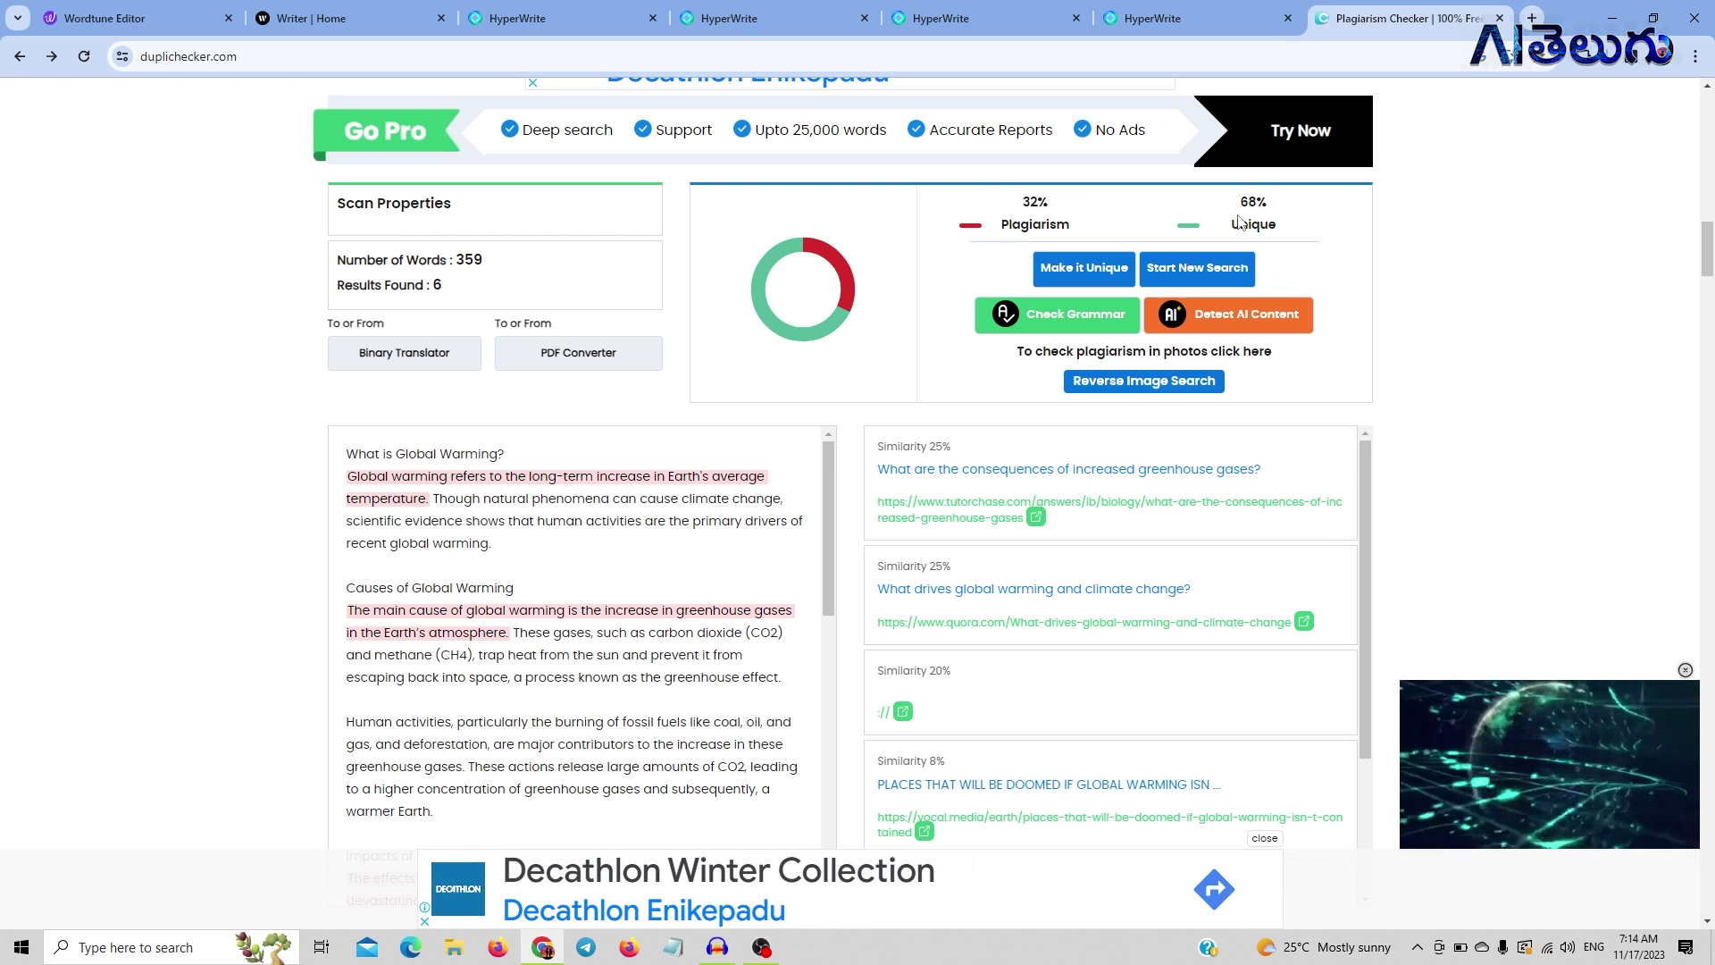
click(606, 22)
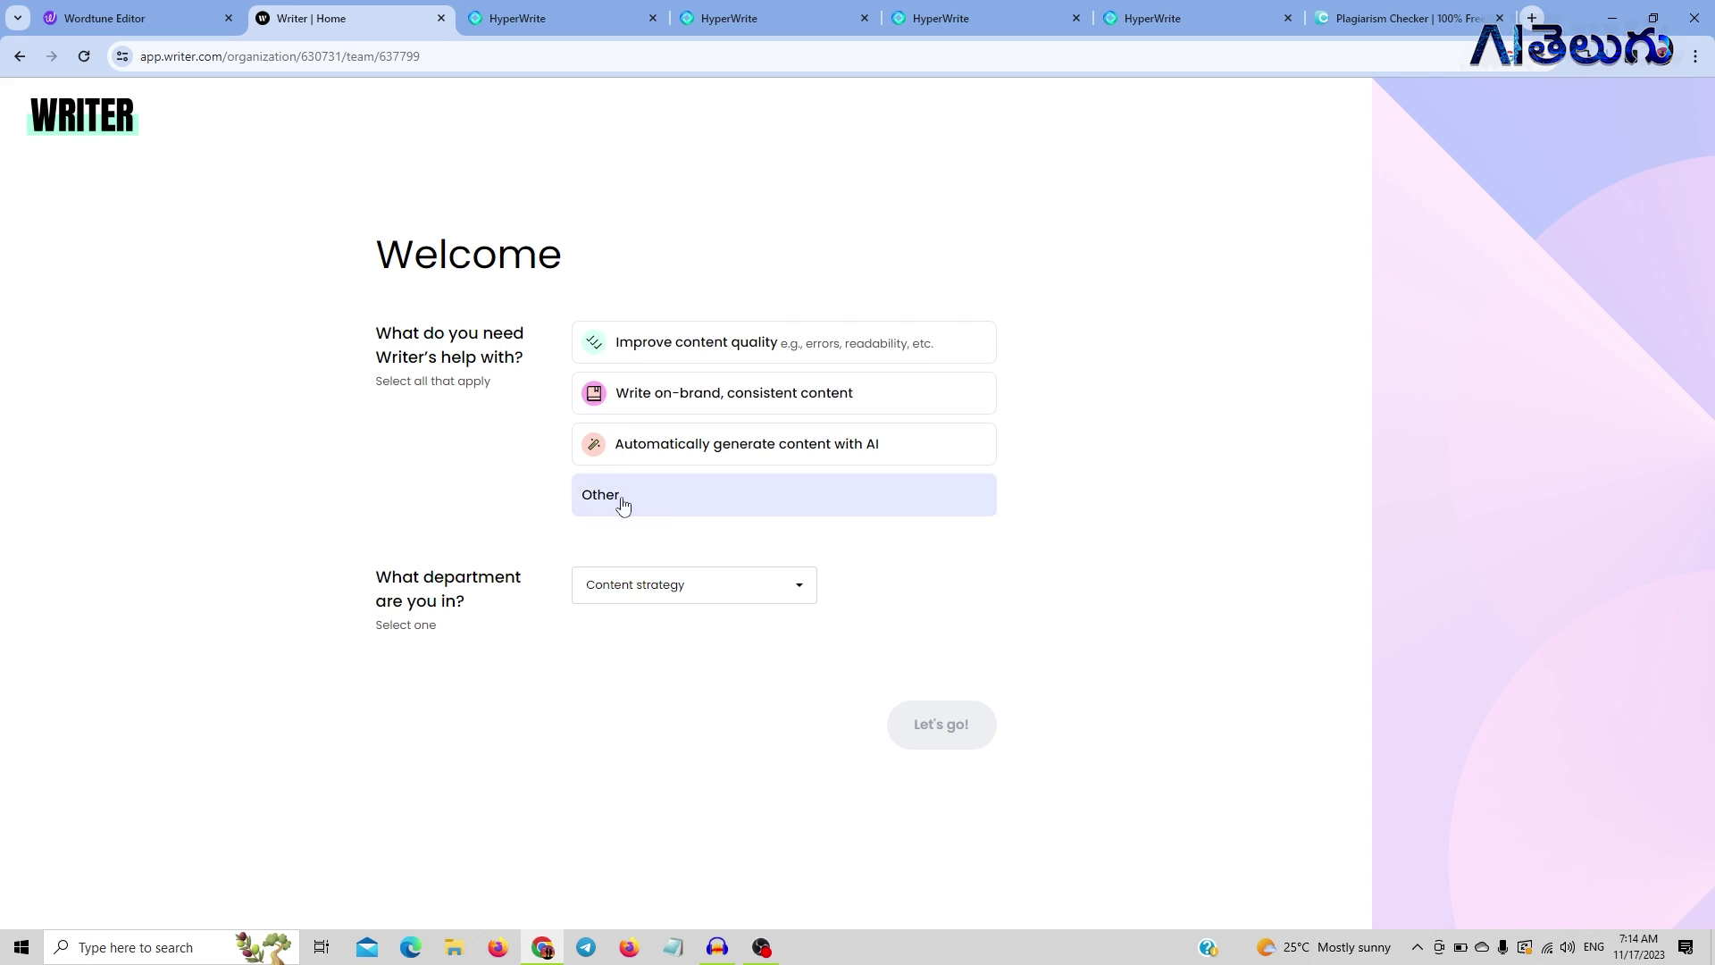
Choose Marketing as the department and AI content generation, then finish onboarding.
click(687, 585)
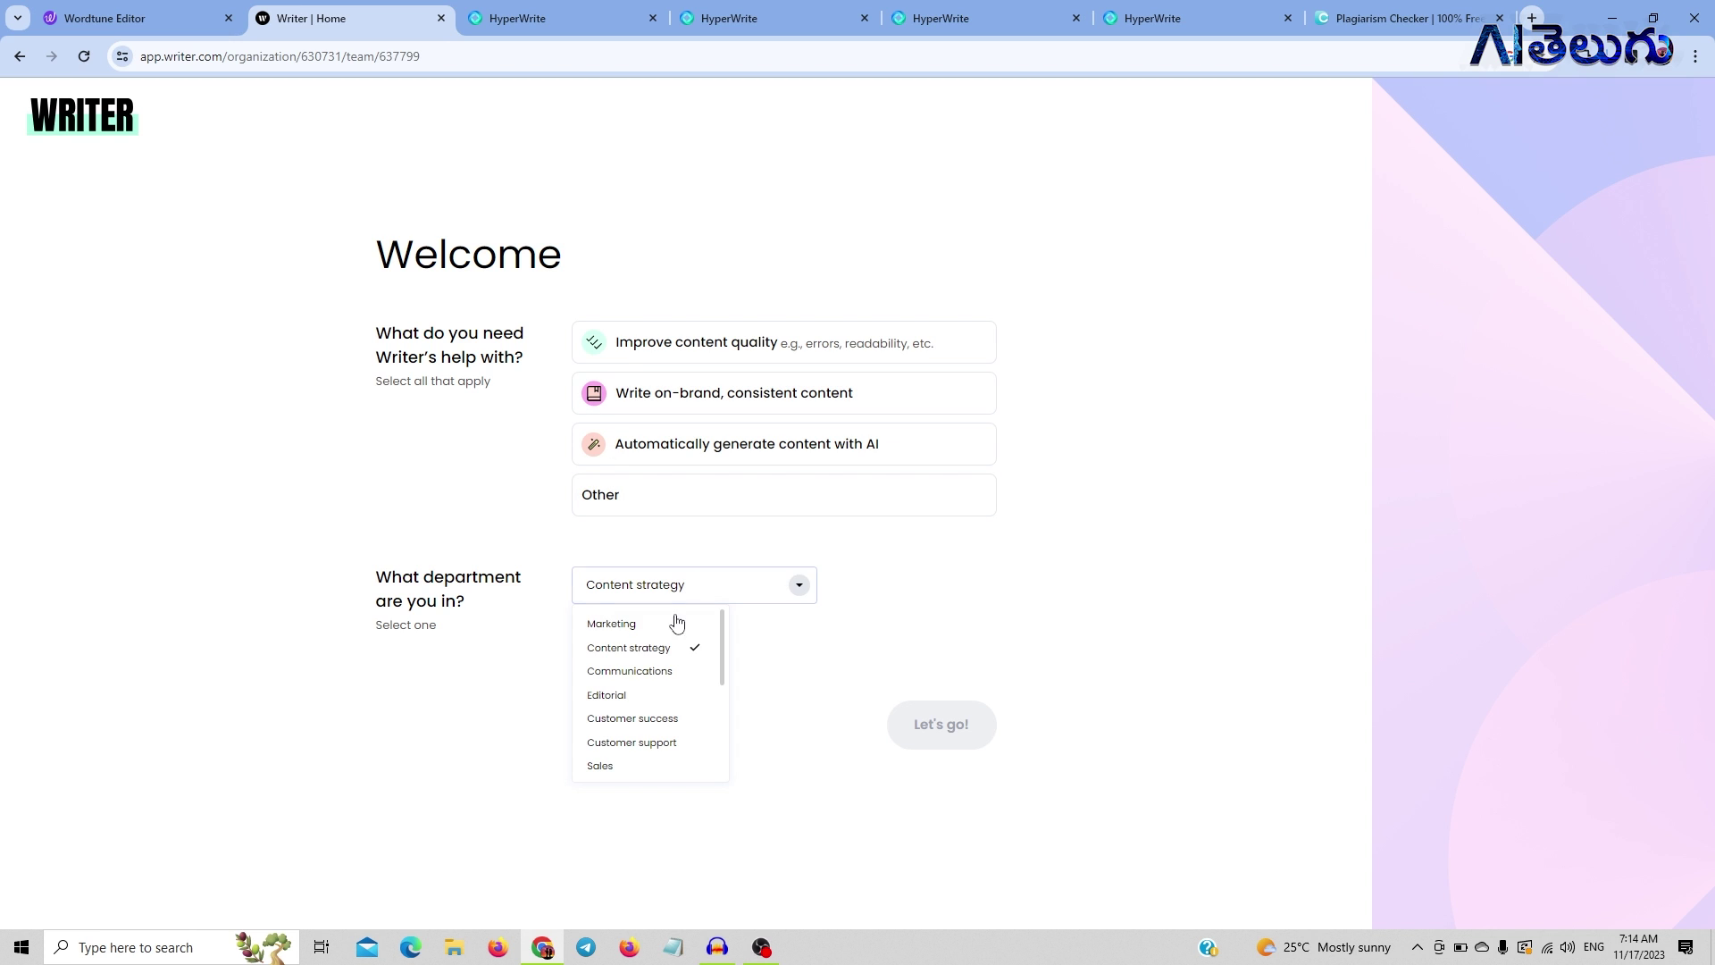
click(674, 669)
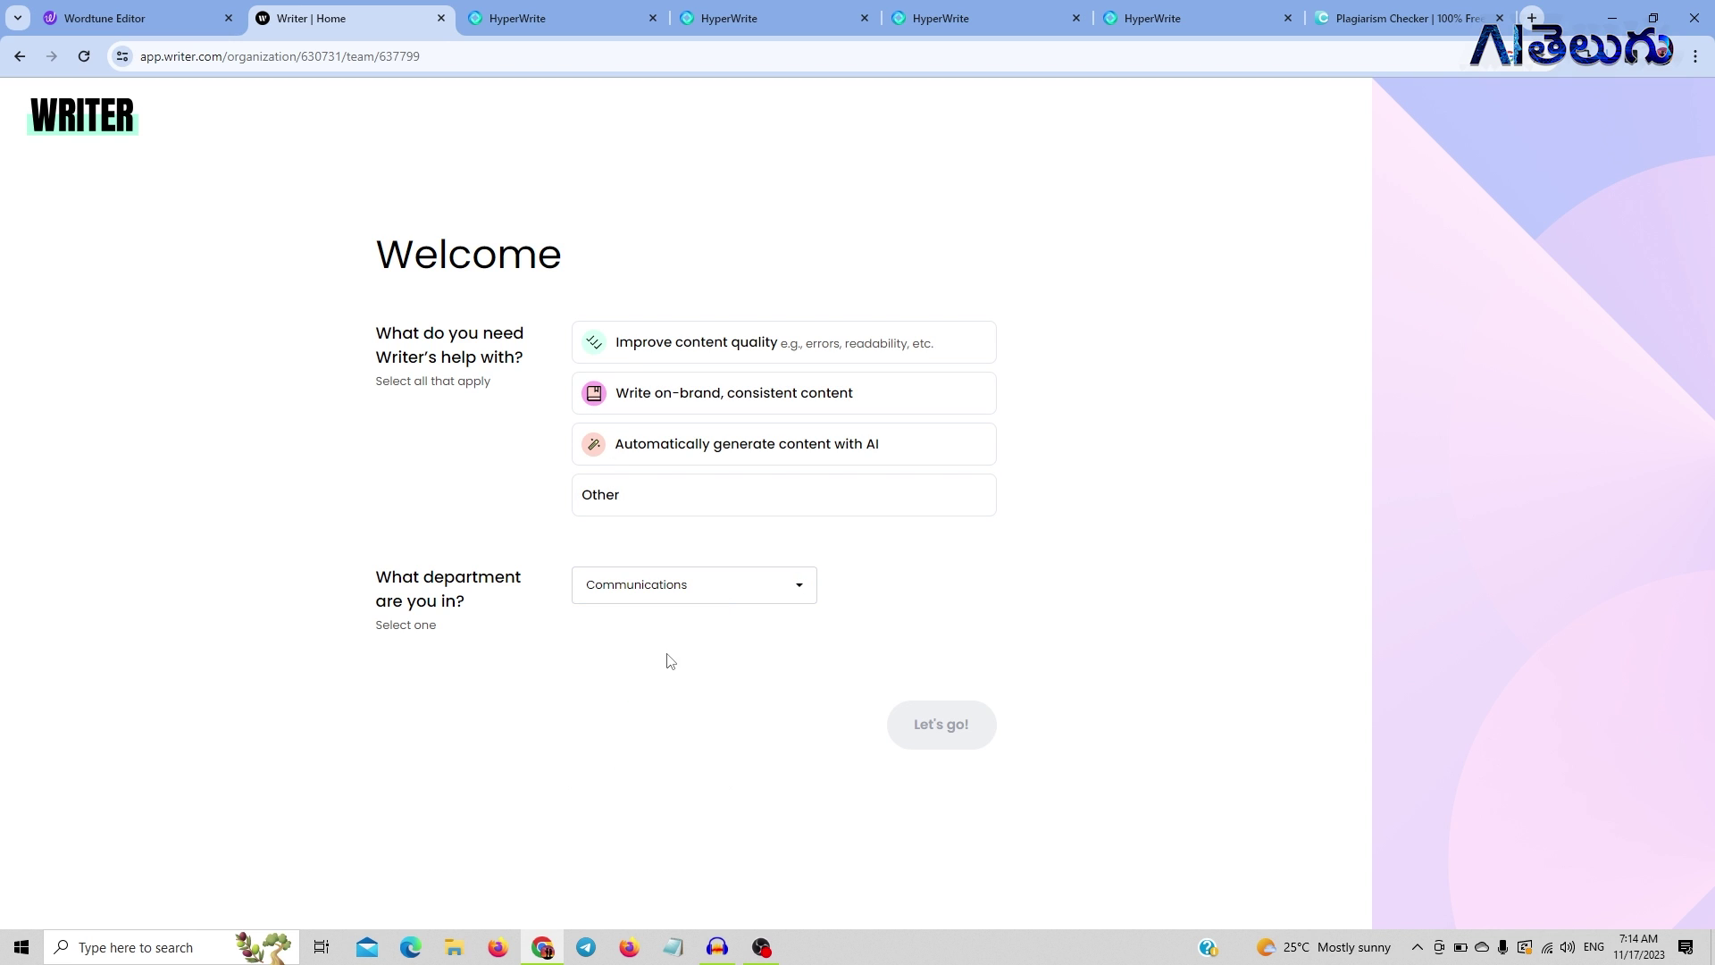
click(666, 586)
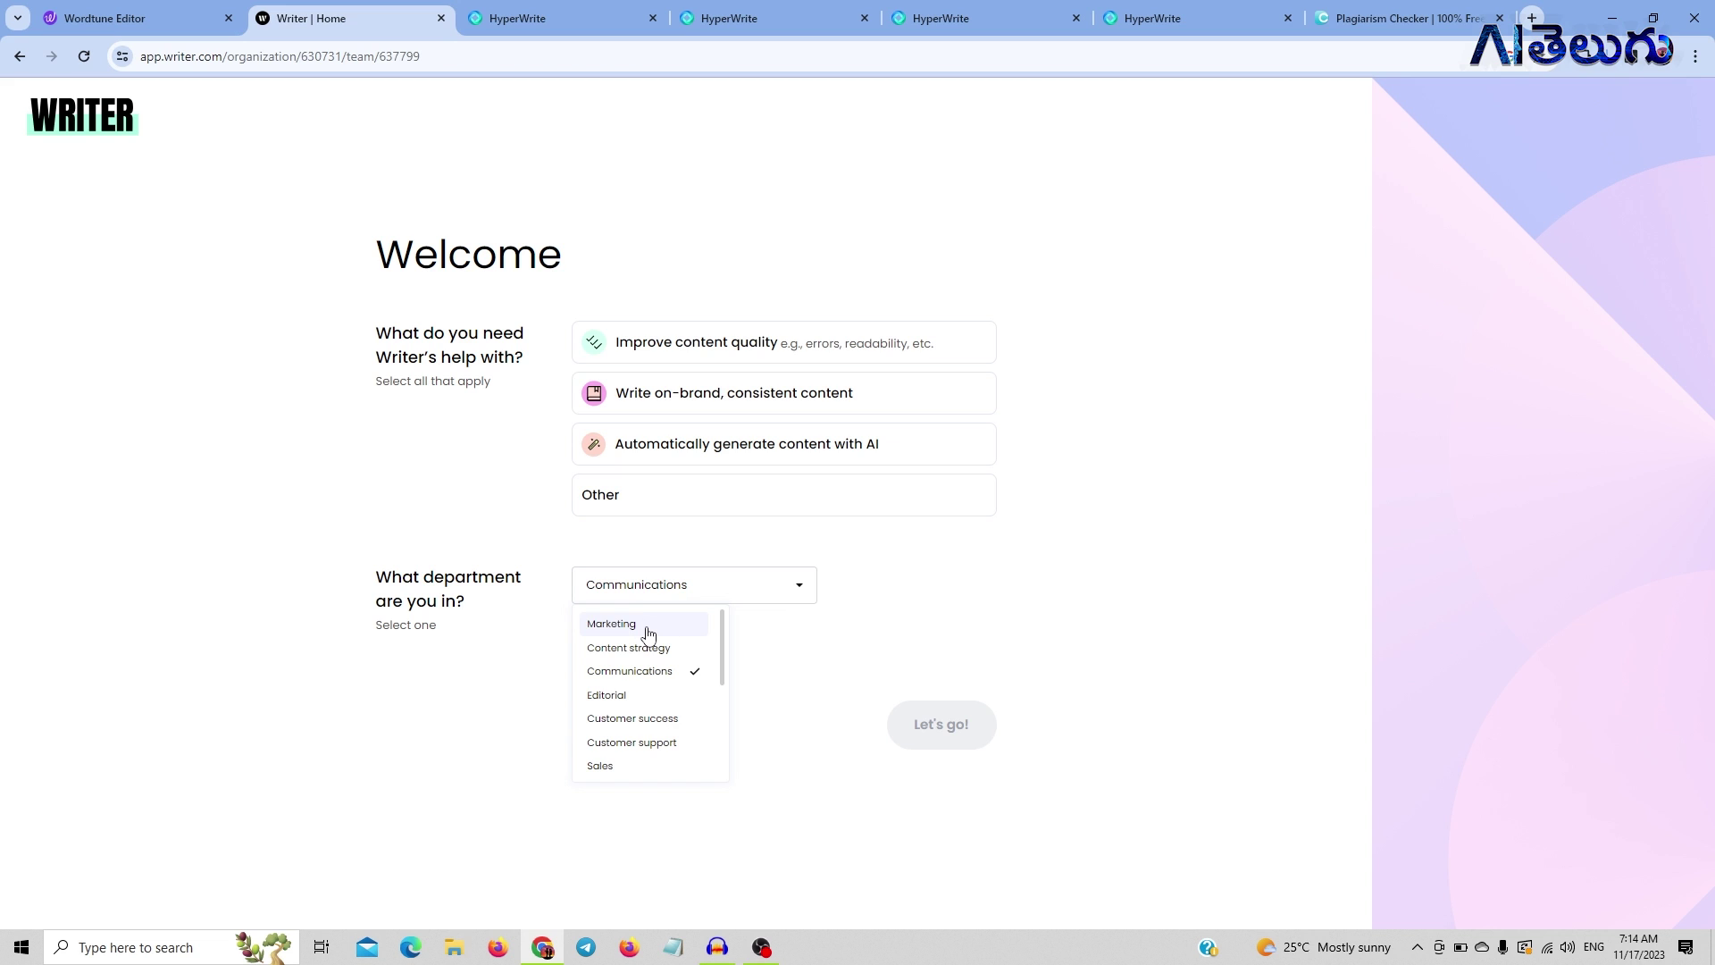
click(648, 631)
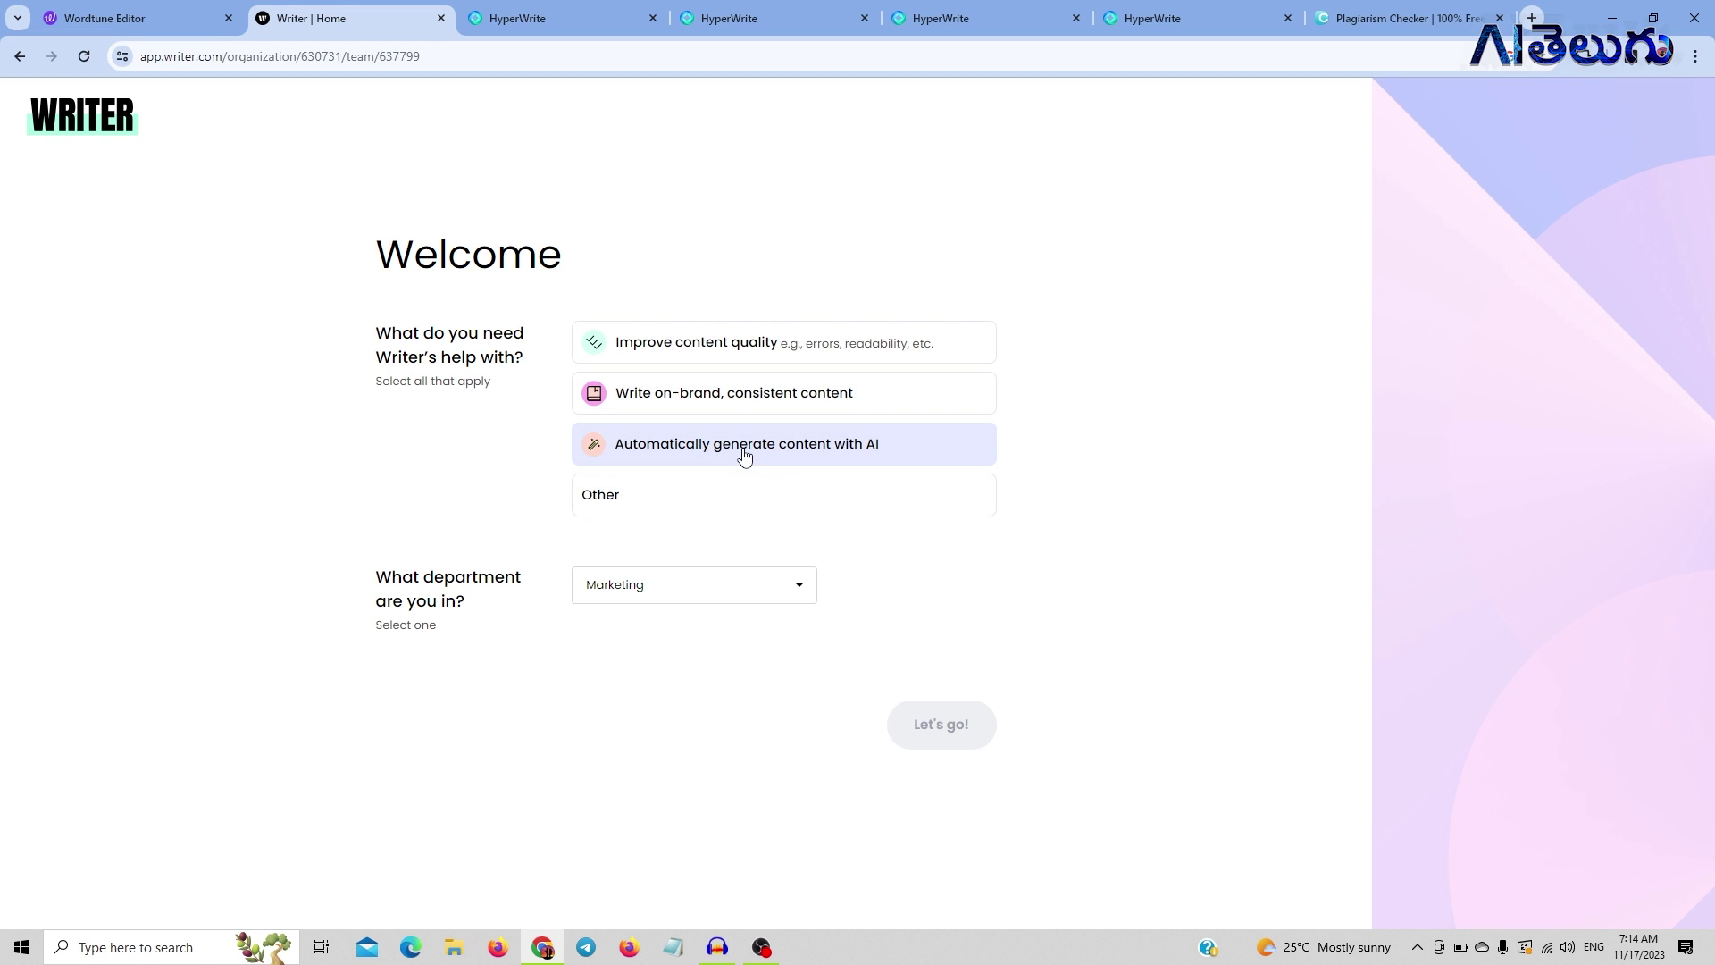
click(788, 461)
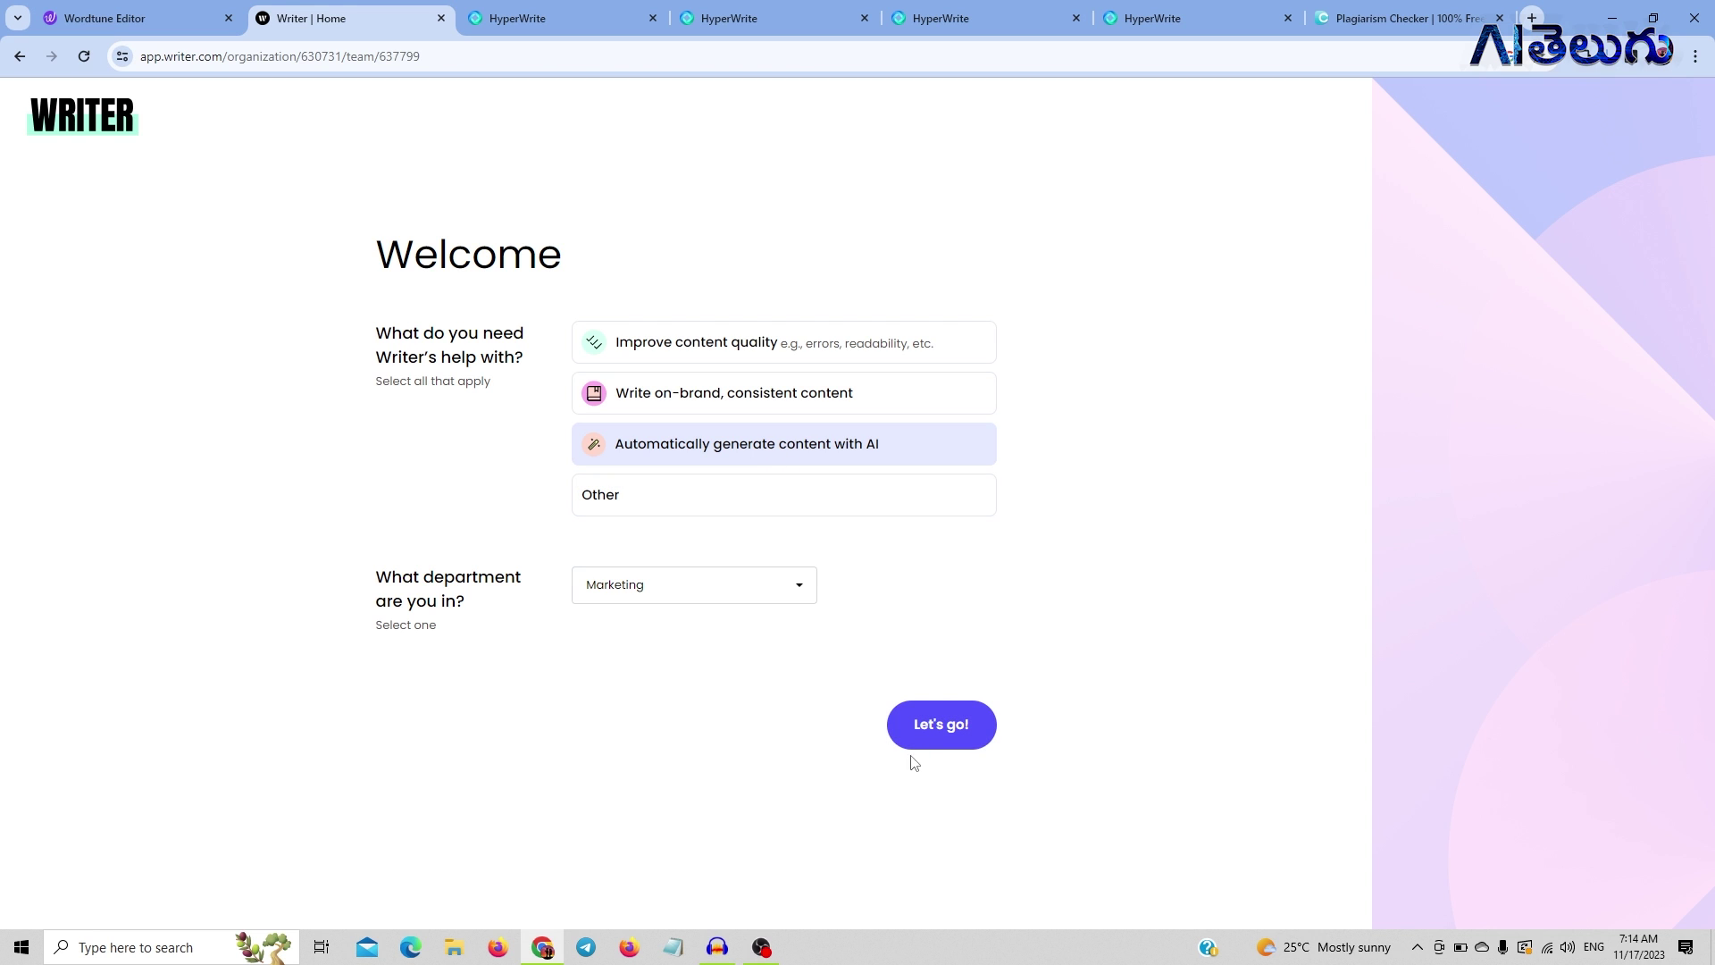
click(930, 732)
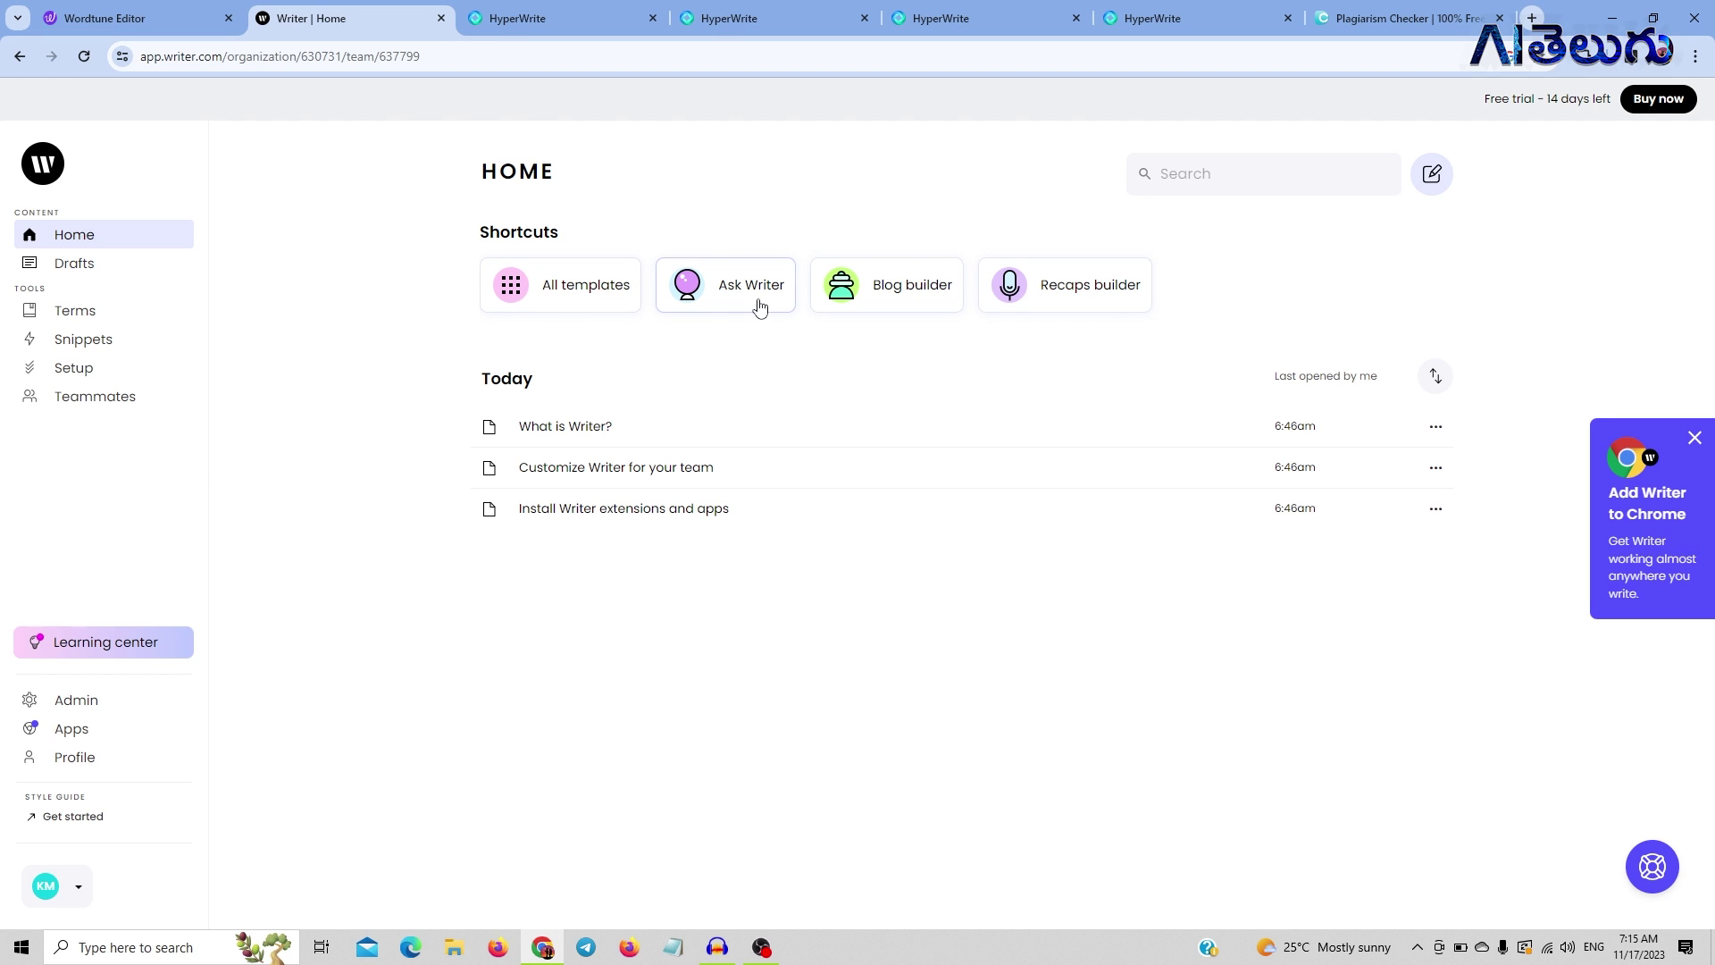
Build a blog post titled 'Blockchain Technology' with keywords 'bit coin, blockchain' and generate its outline.
click(884, 296)
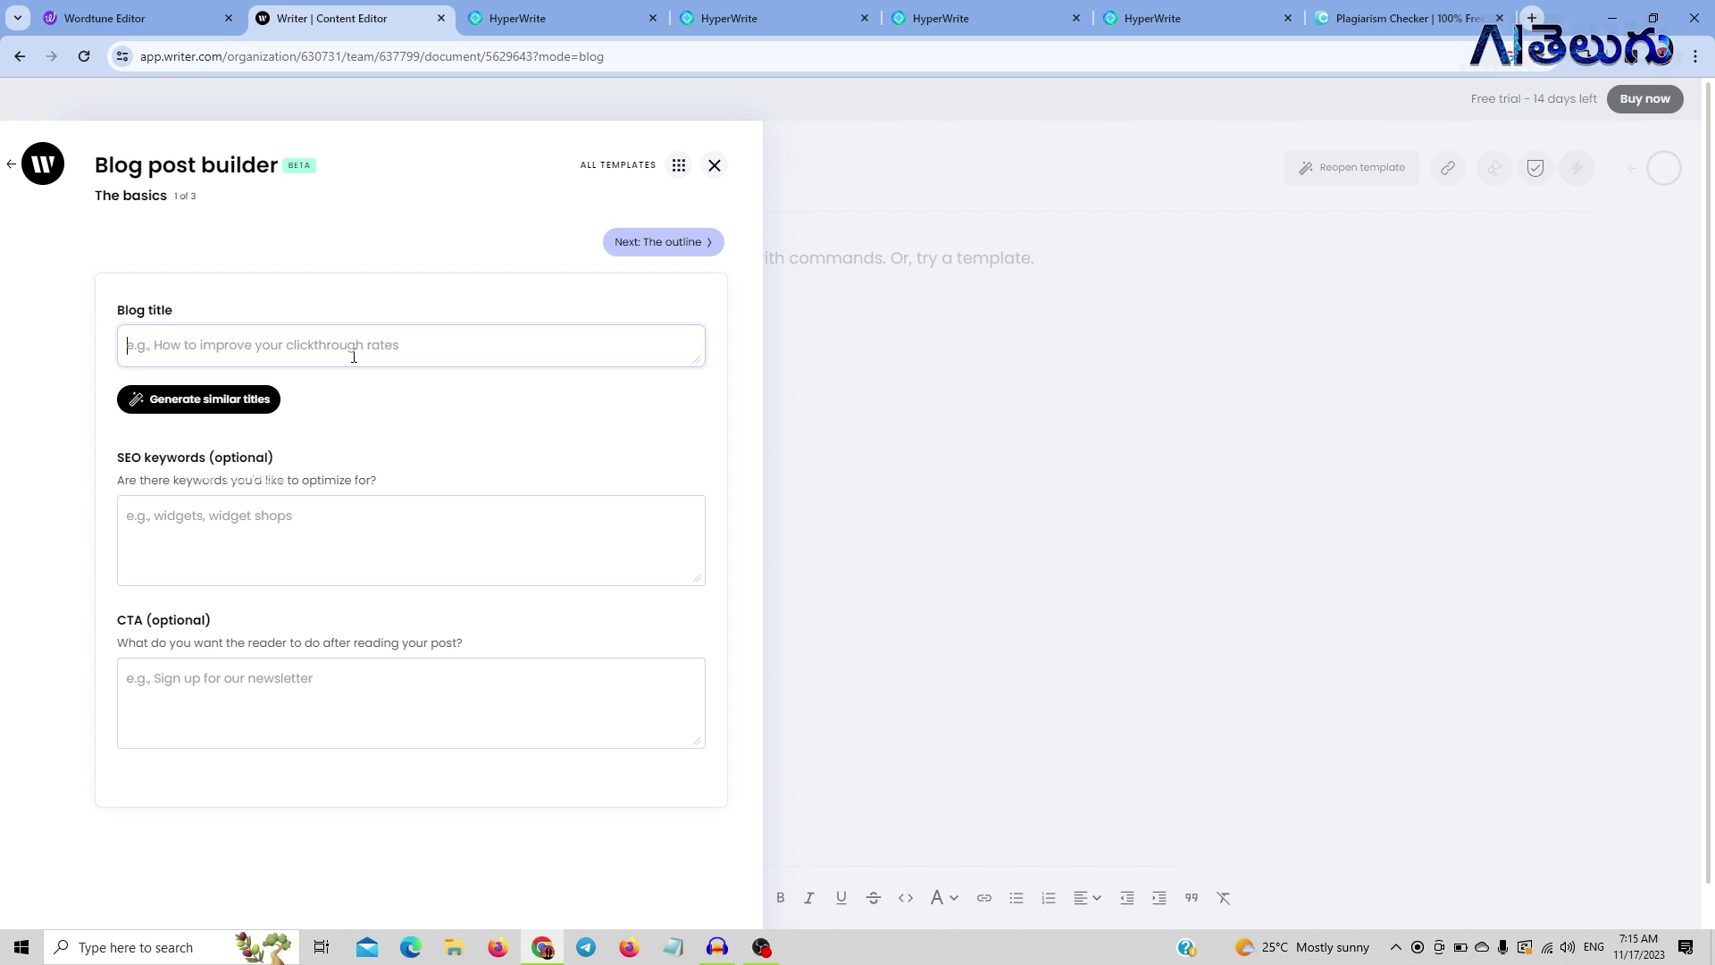
text(B)
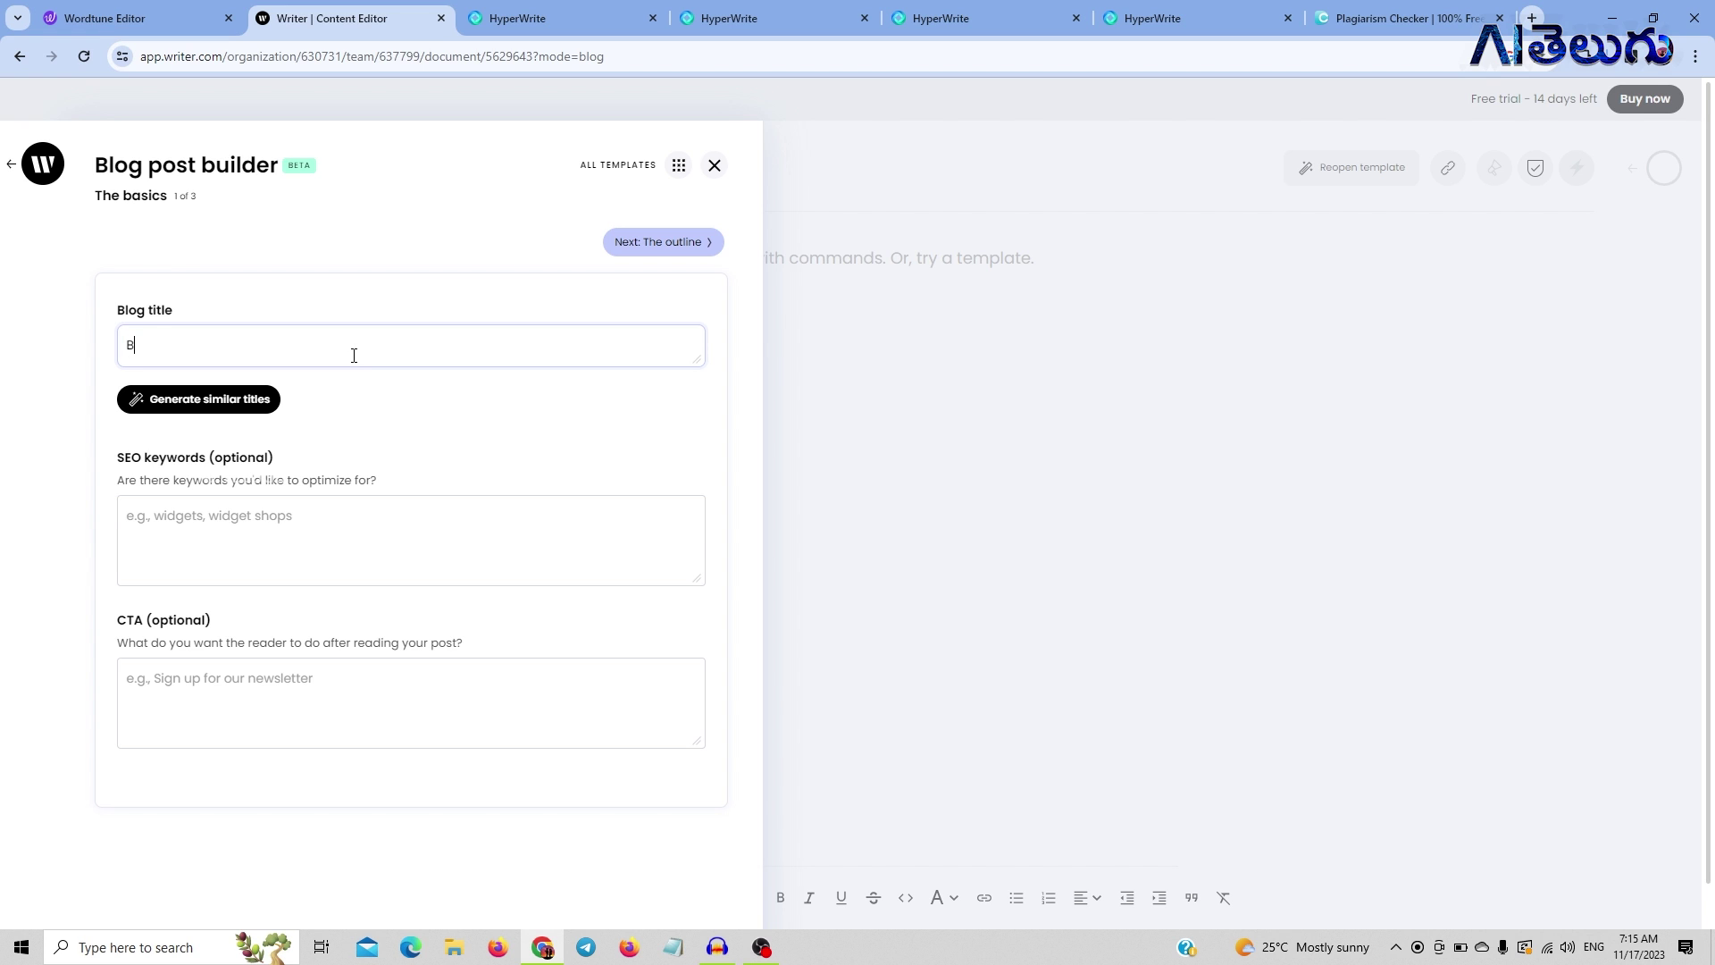
text(lockchain Technology)
click(196, 543)
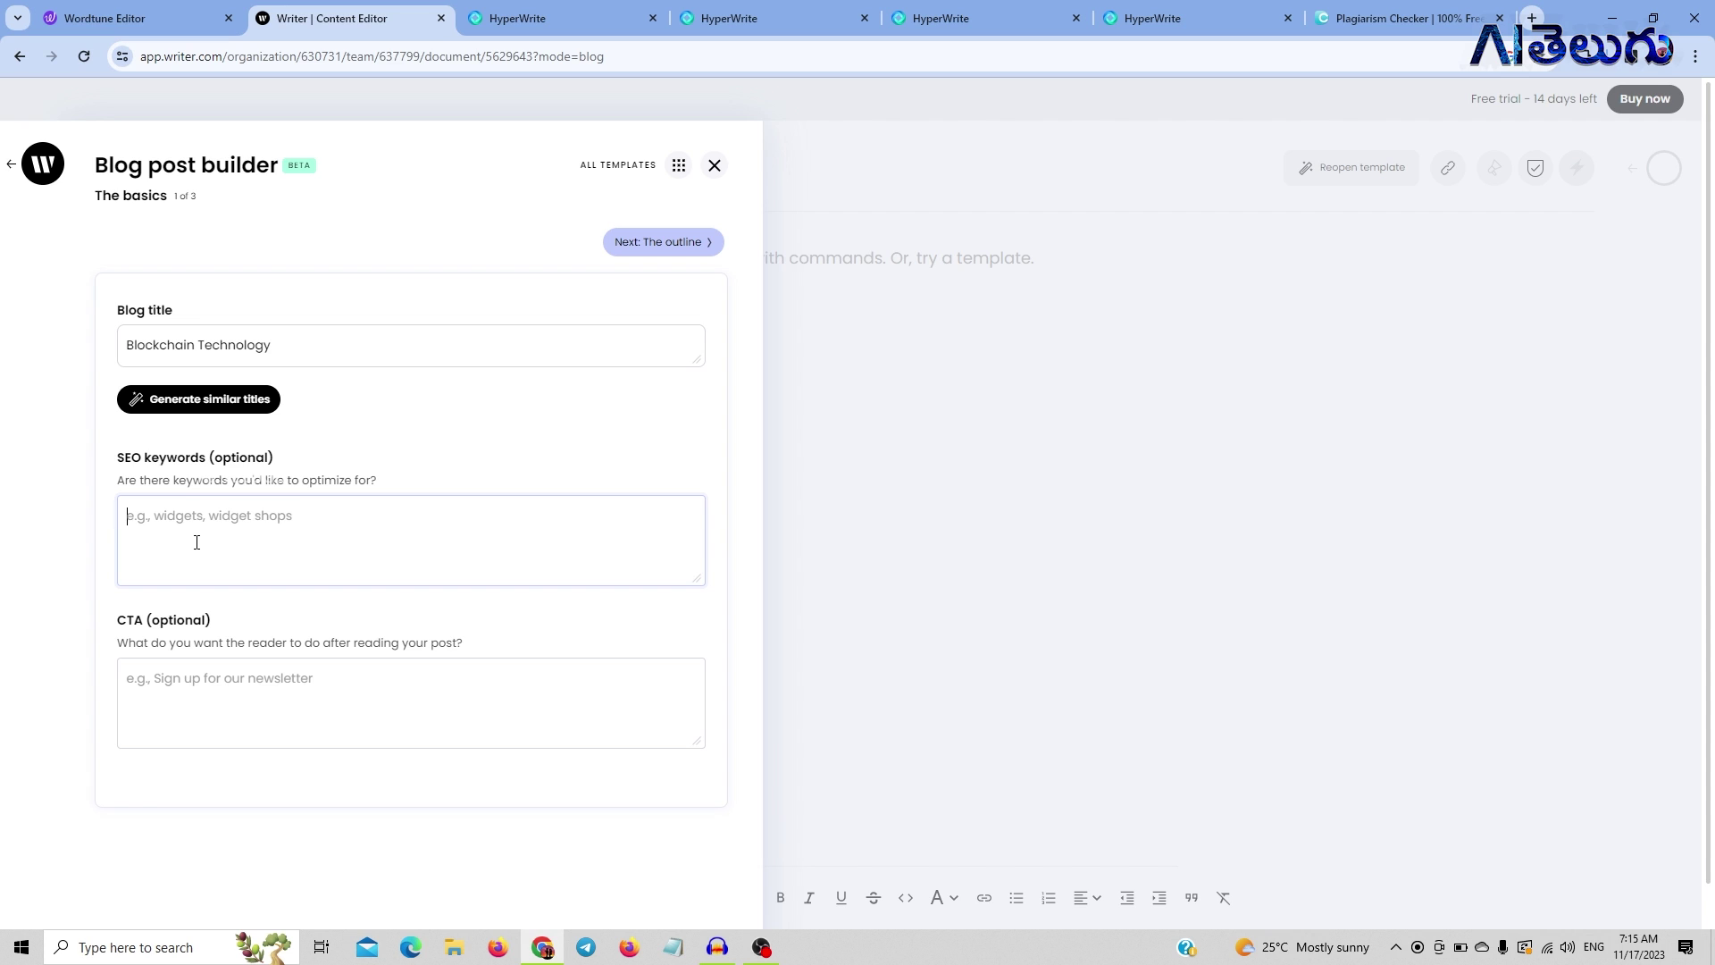
text(bit coin, blockchain)
click(206, 700)
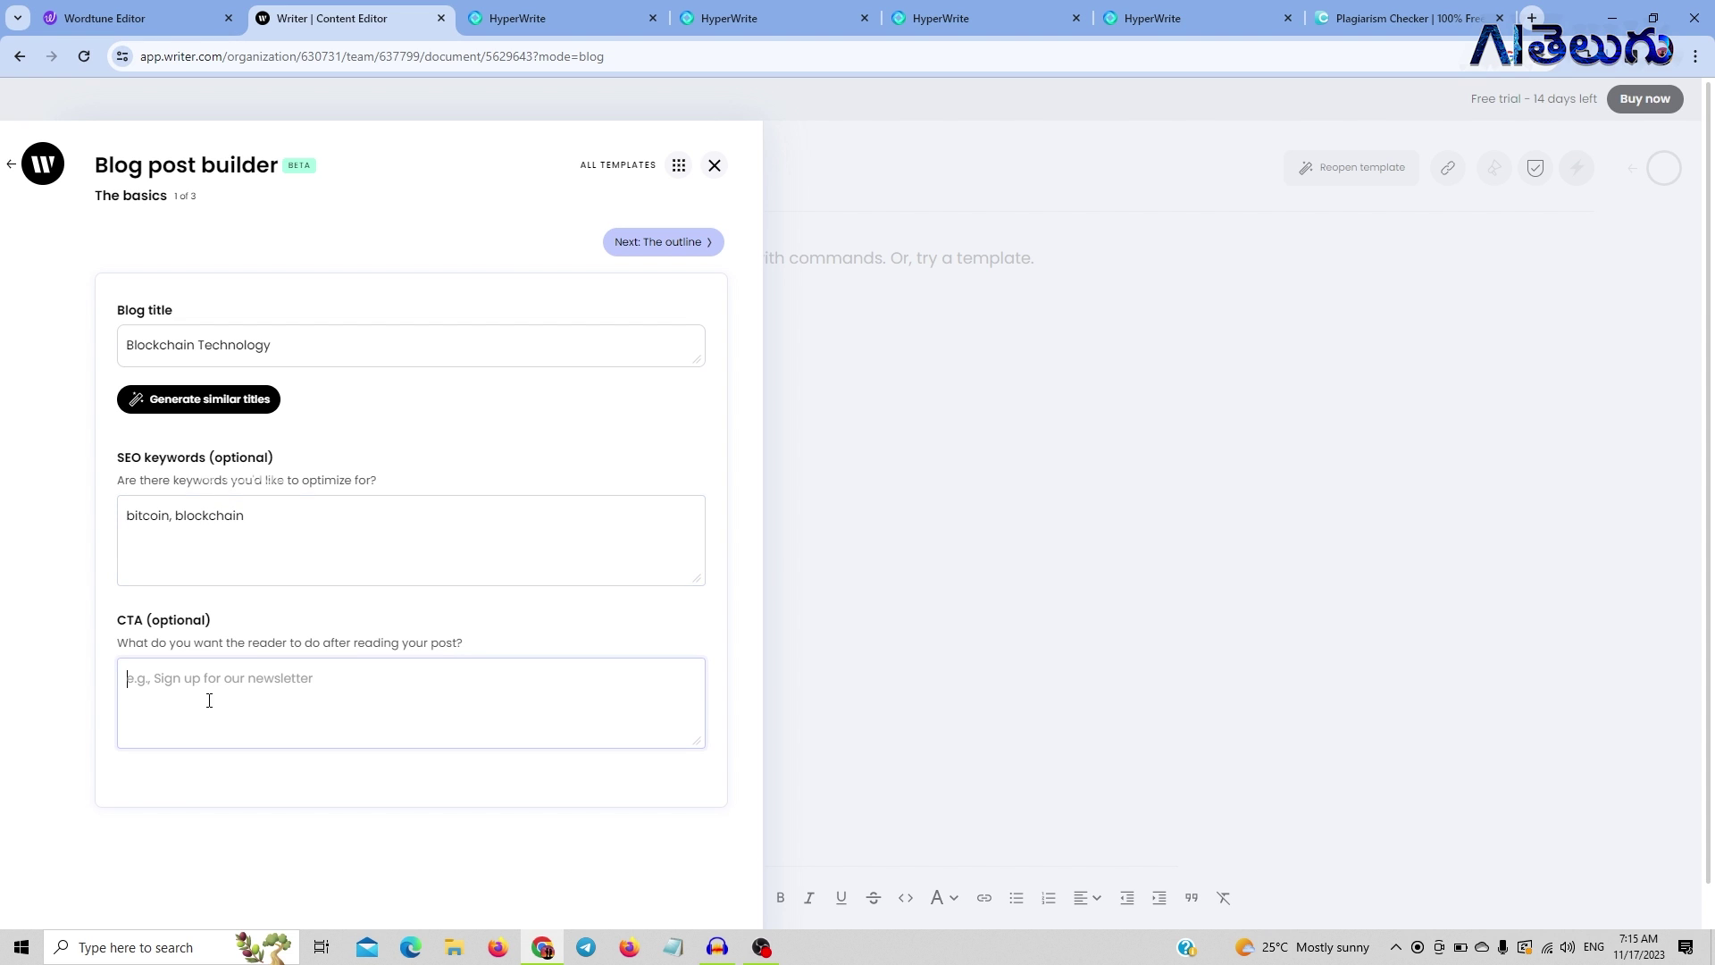
click(683, 244)
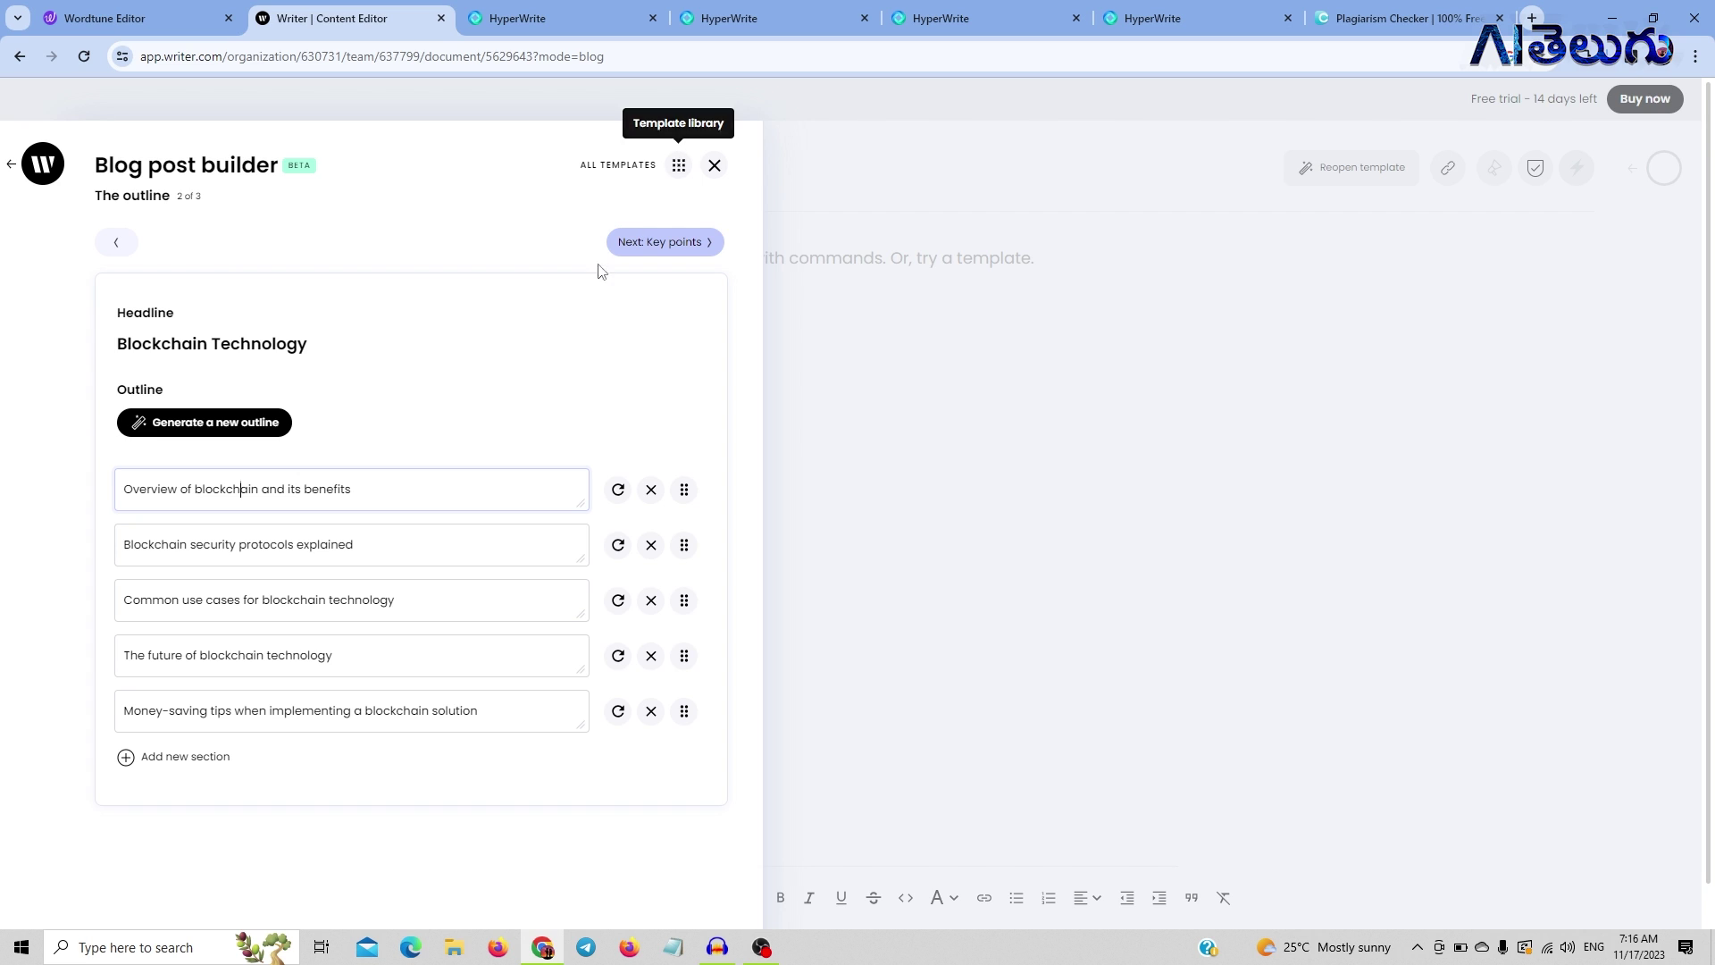
Close the Blog post builder panel to return to the empty Untitled document.
click(252, 489)
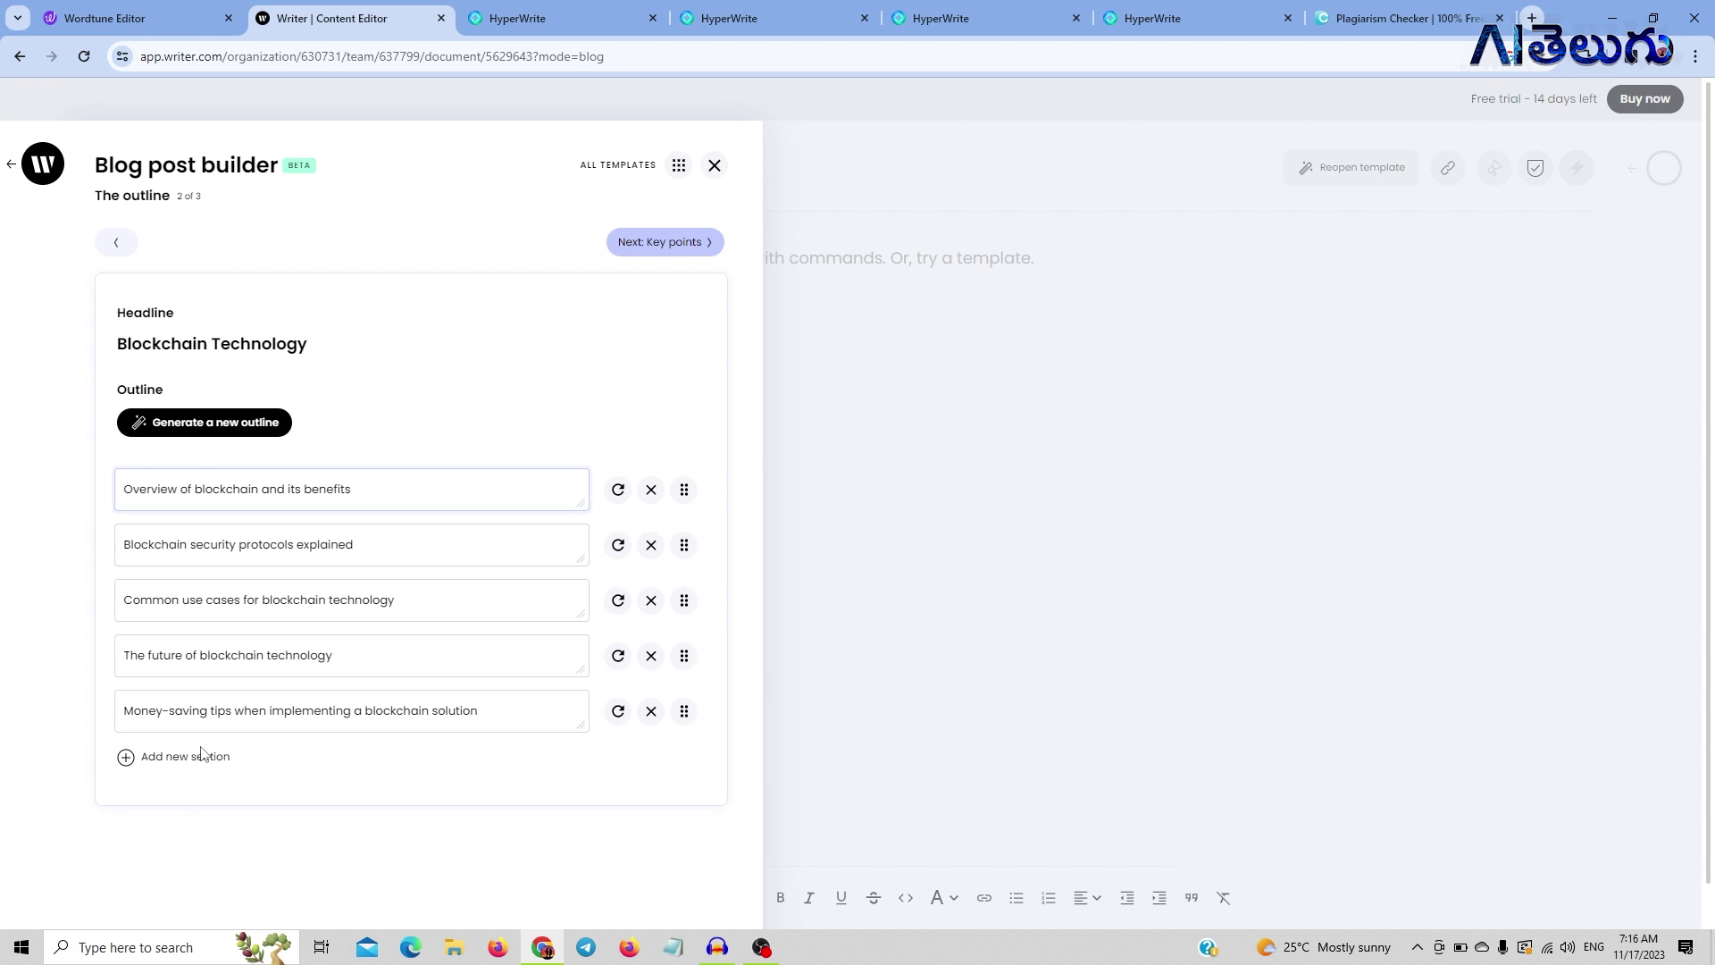
click(714, 166)
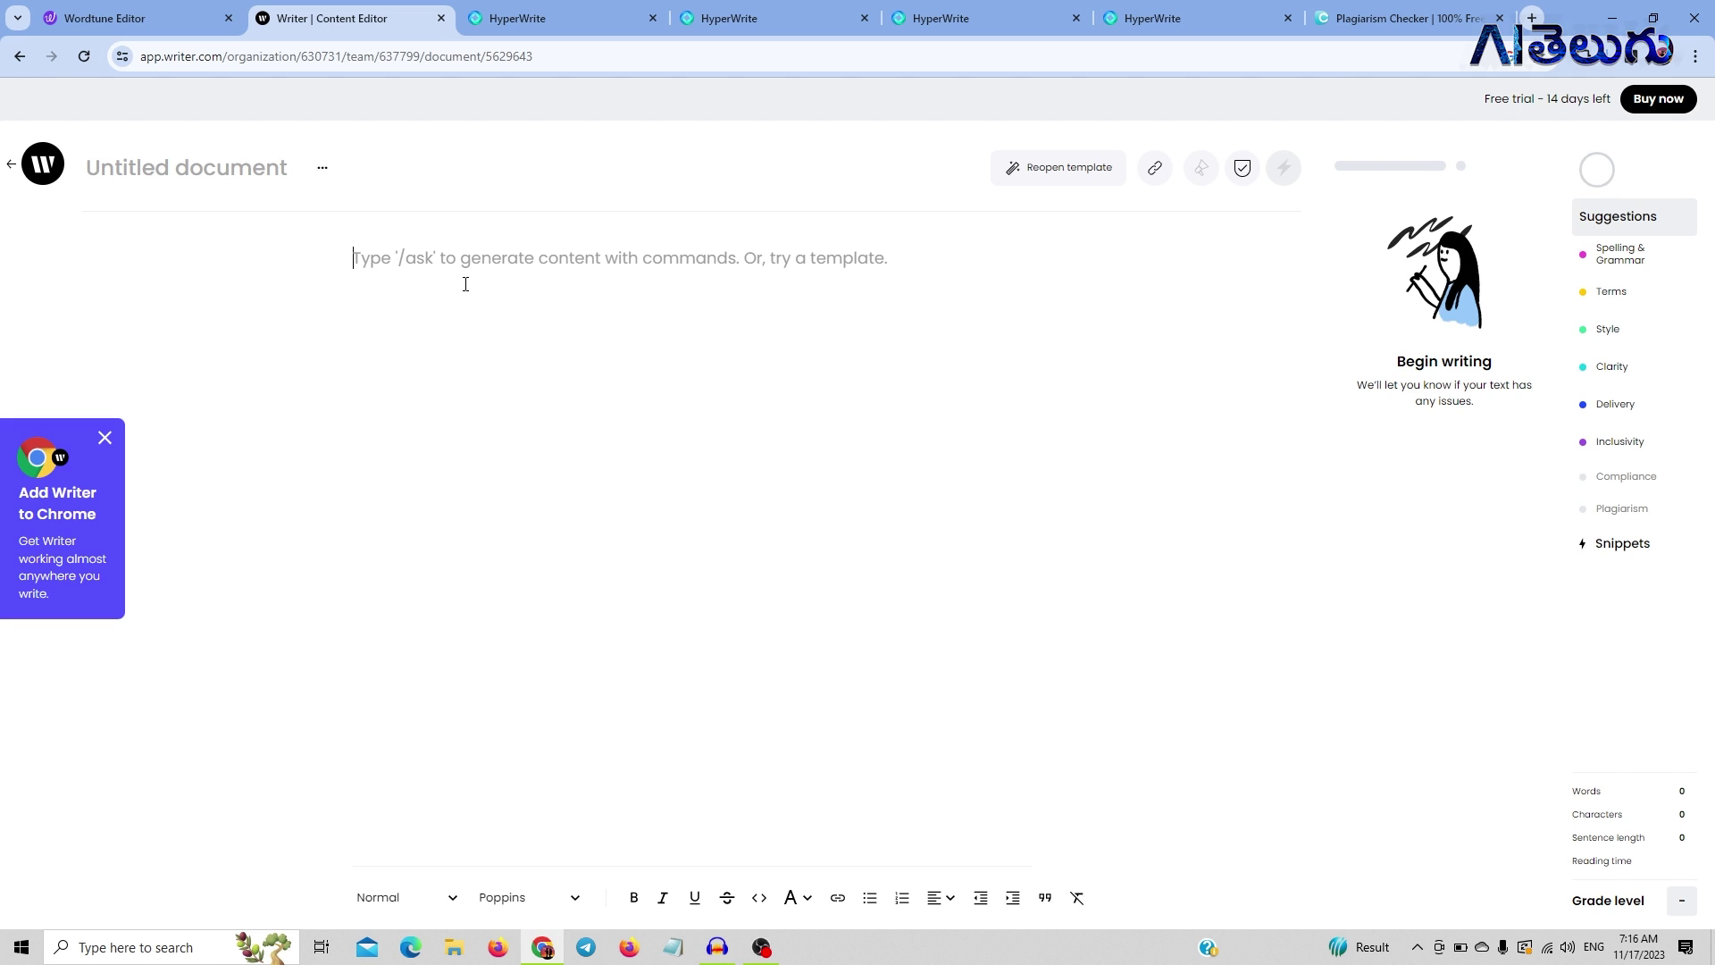
Use /ask with the prompt 'Importance of Blockchain Technology' to generate the article.
text(/ask)
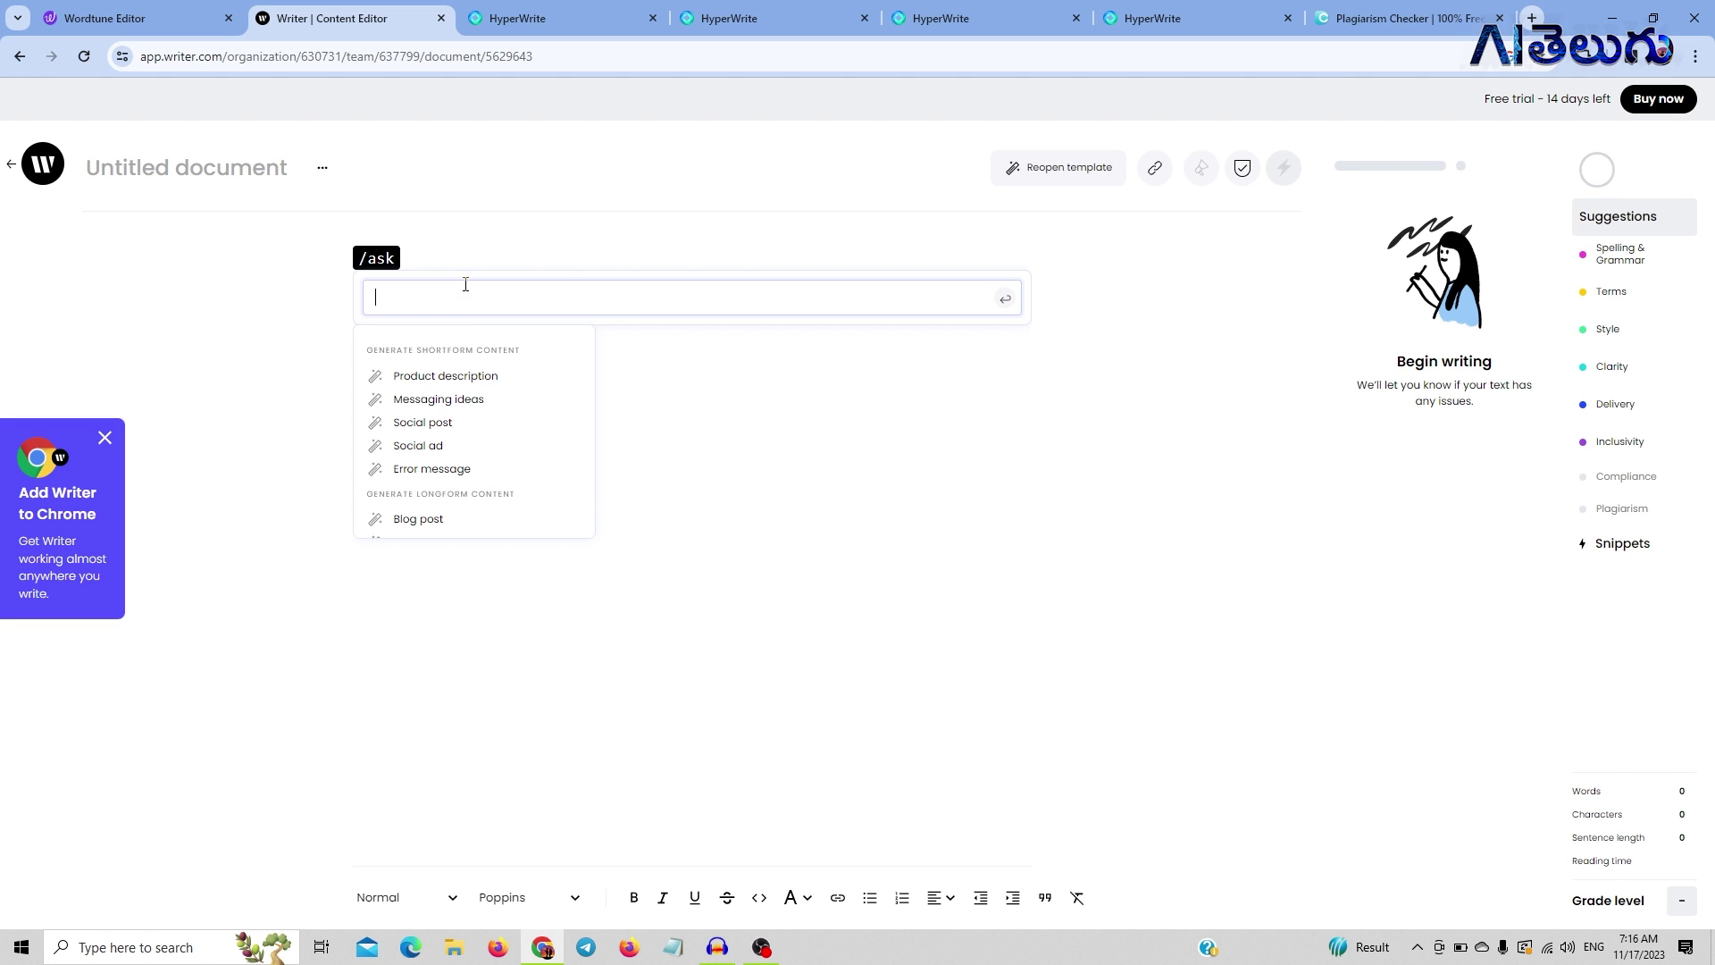
text(Importance of Blockchain Technologh)
key(BackSpace)
text(y)
key(Return)
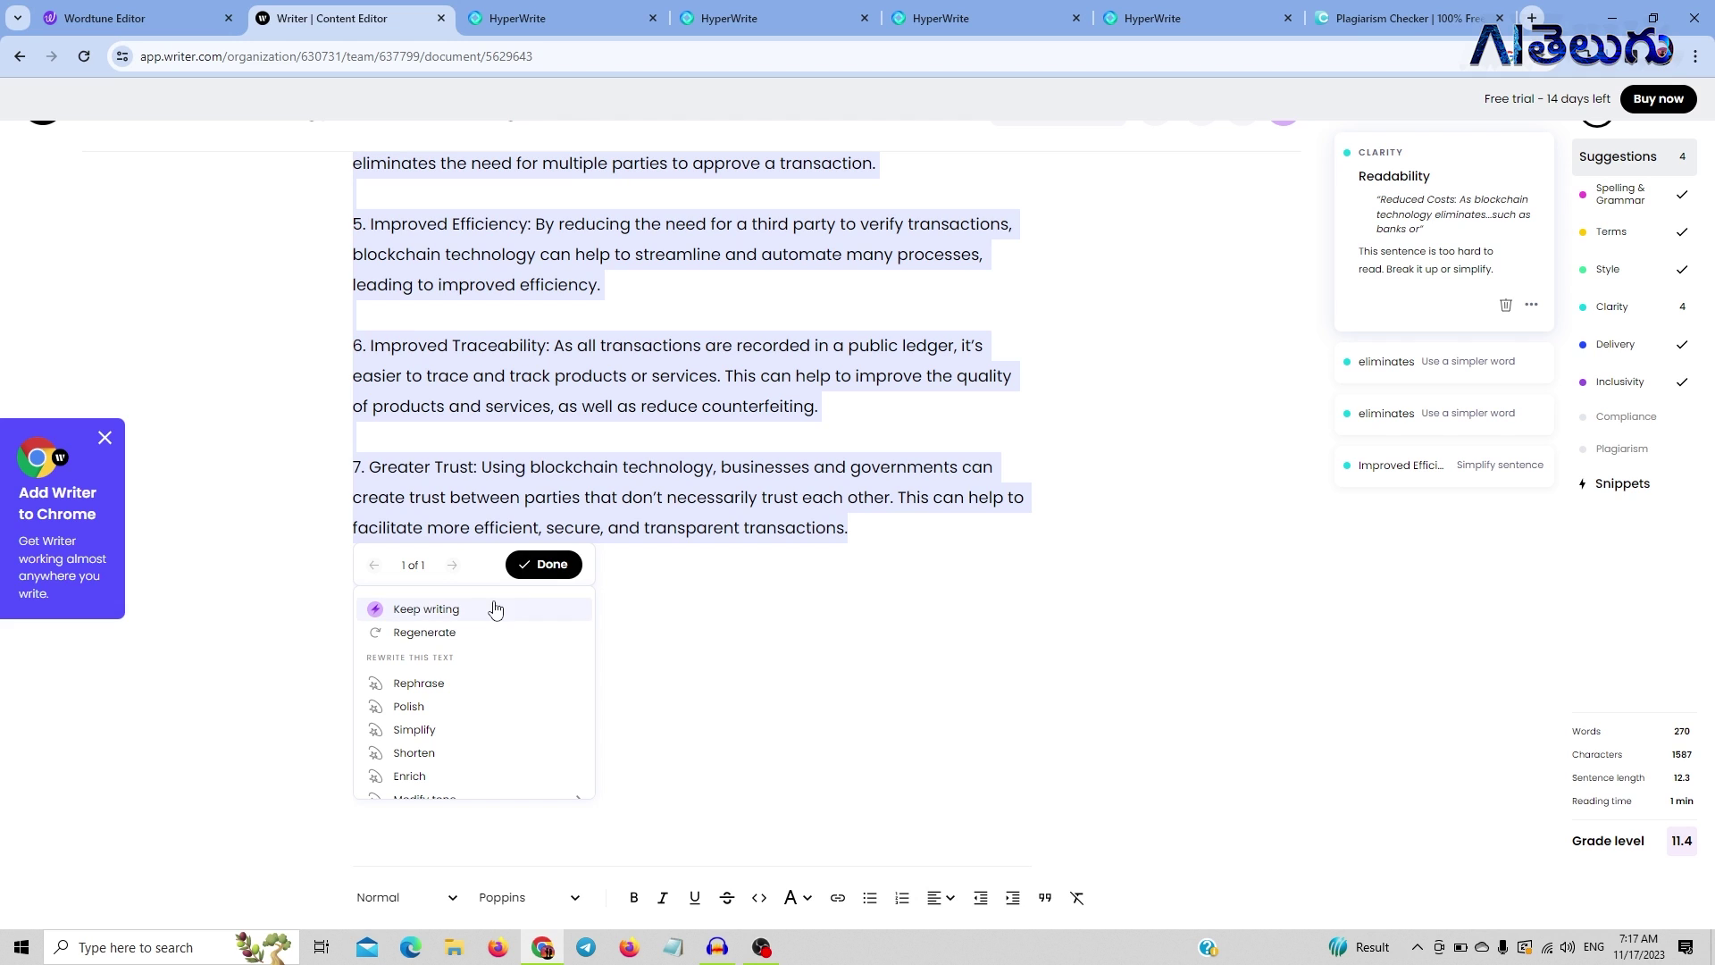
Keep the generated text, dismiss the readability tip, and change 'eliminates' to 'cuts' in Reduced Costs.
click(528, 565)
click(765, 685)
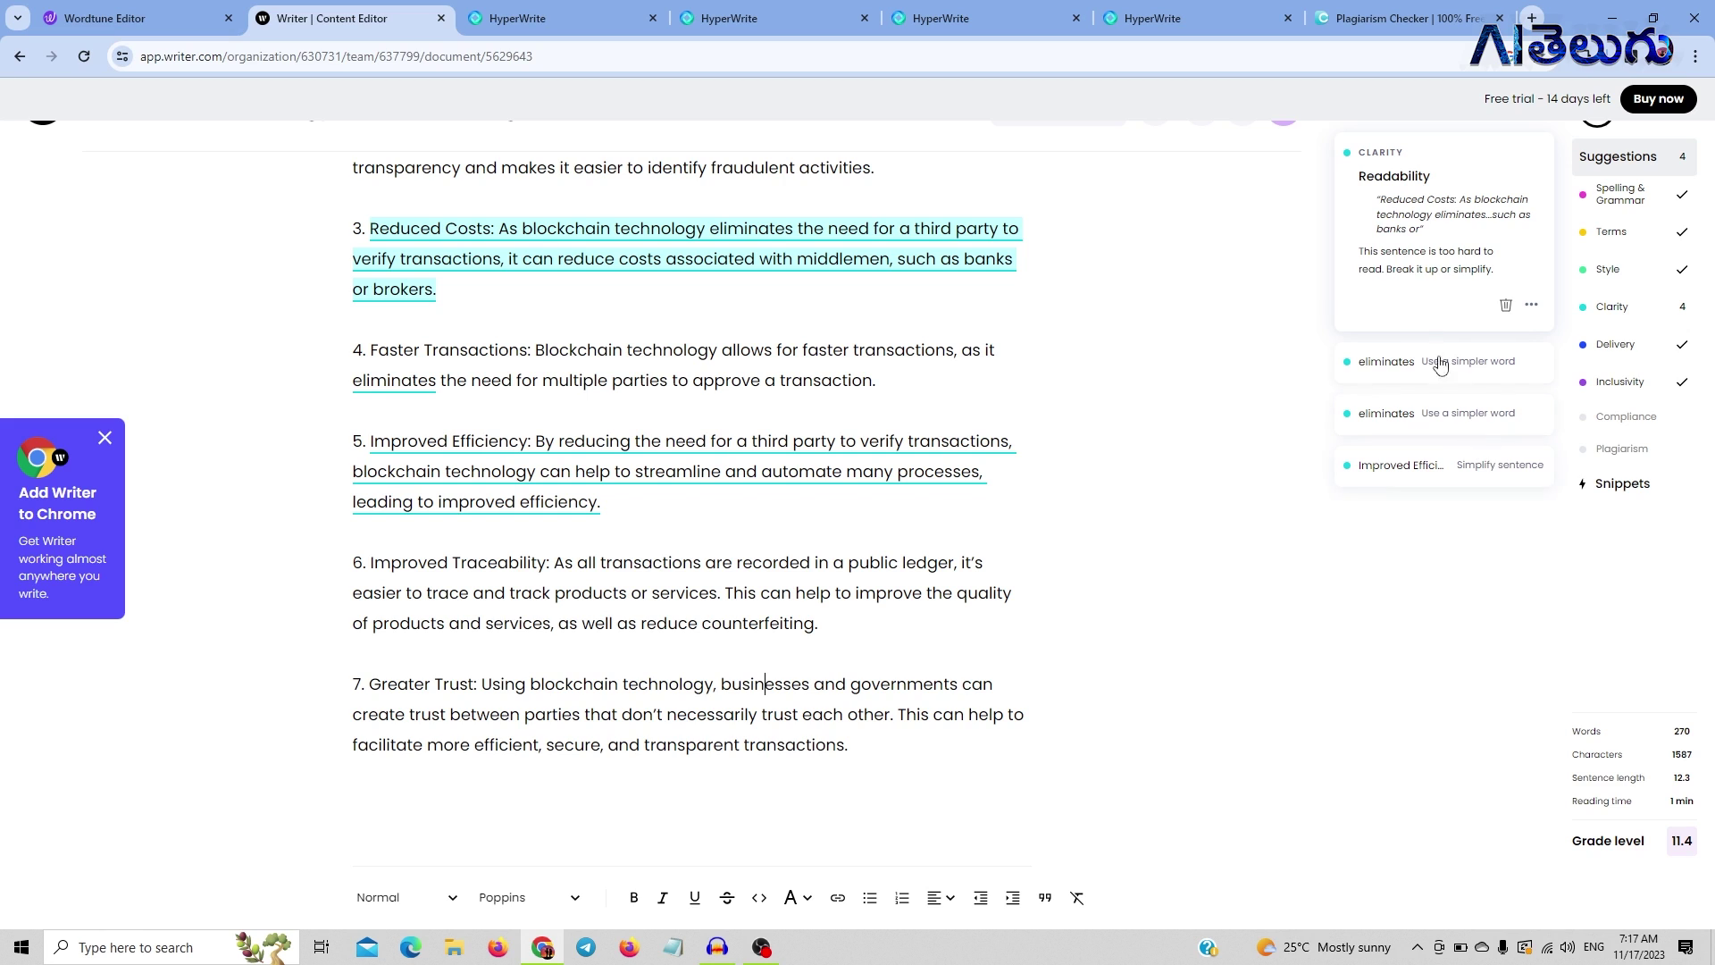
click(1504, 303)
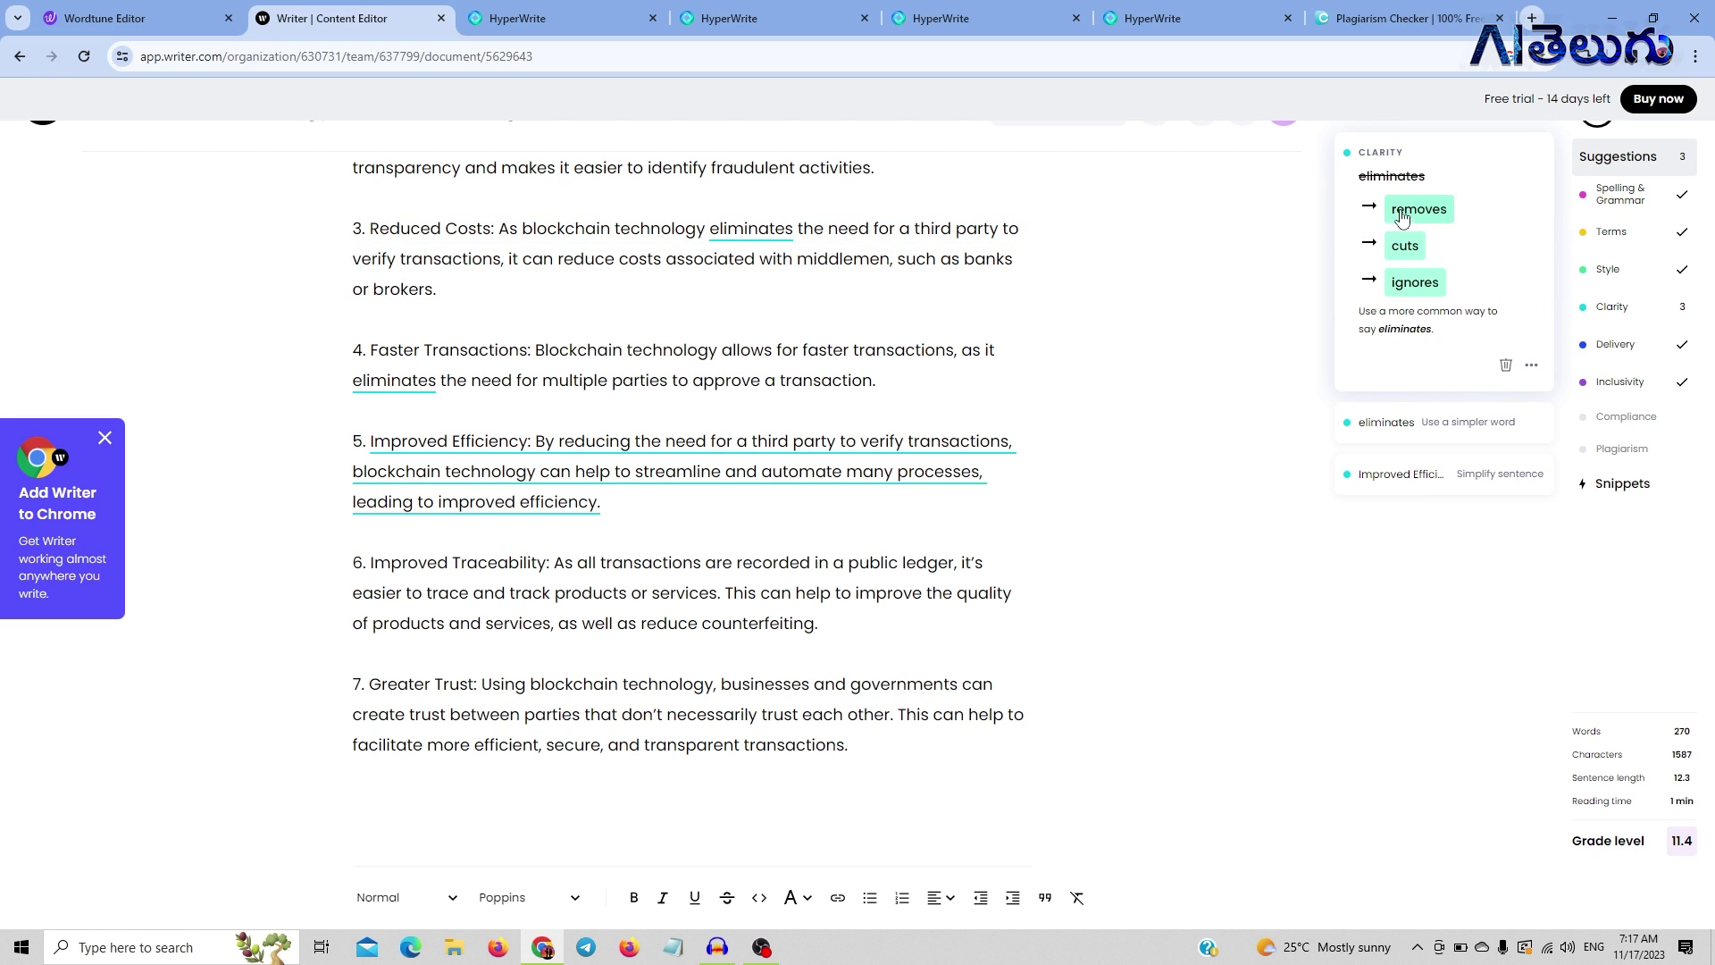
click(1407, 274)
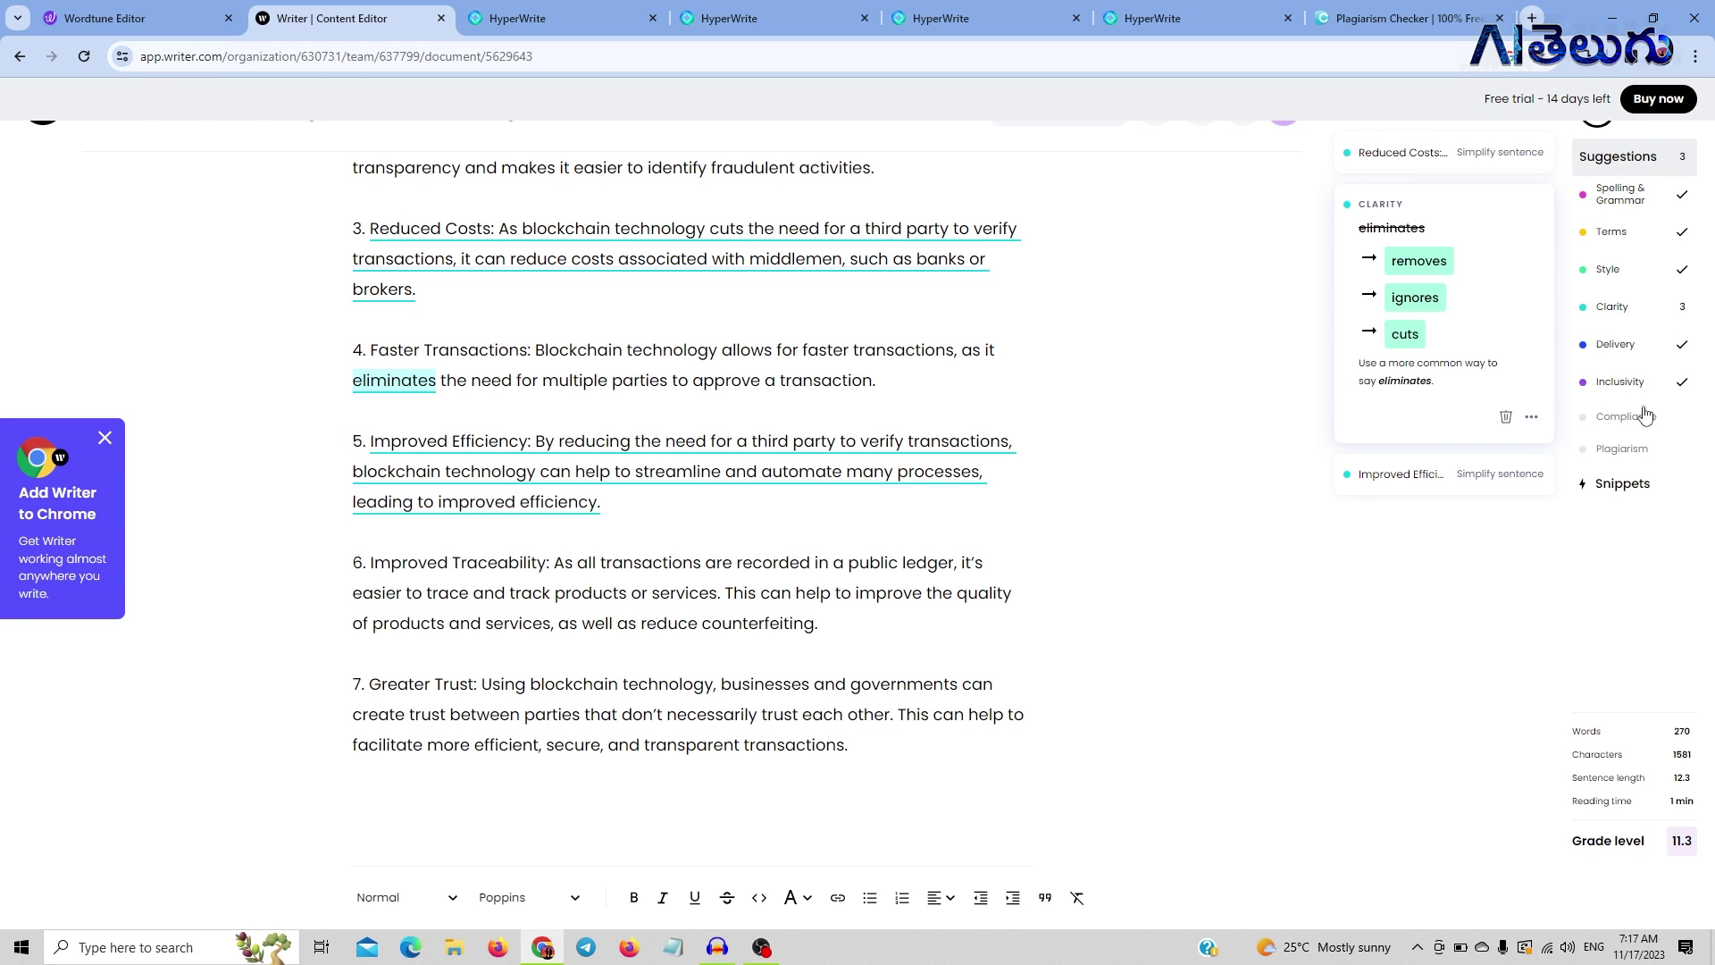
click(834, 234)
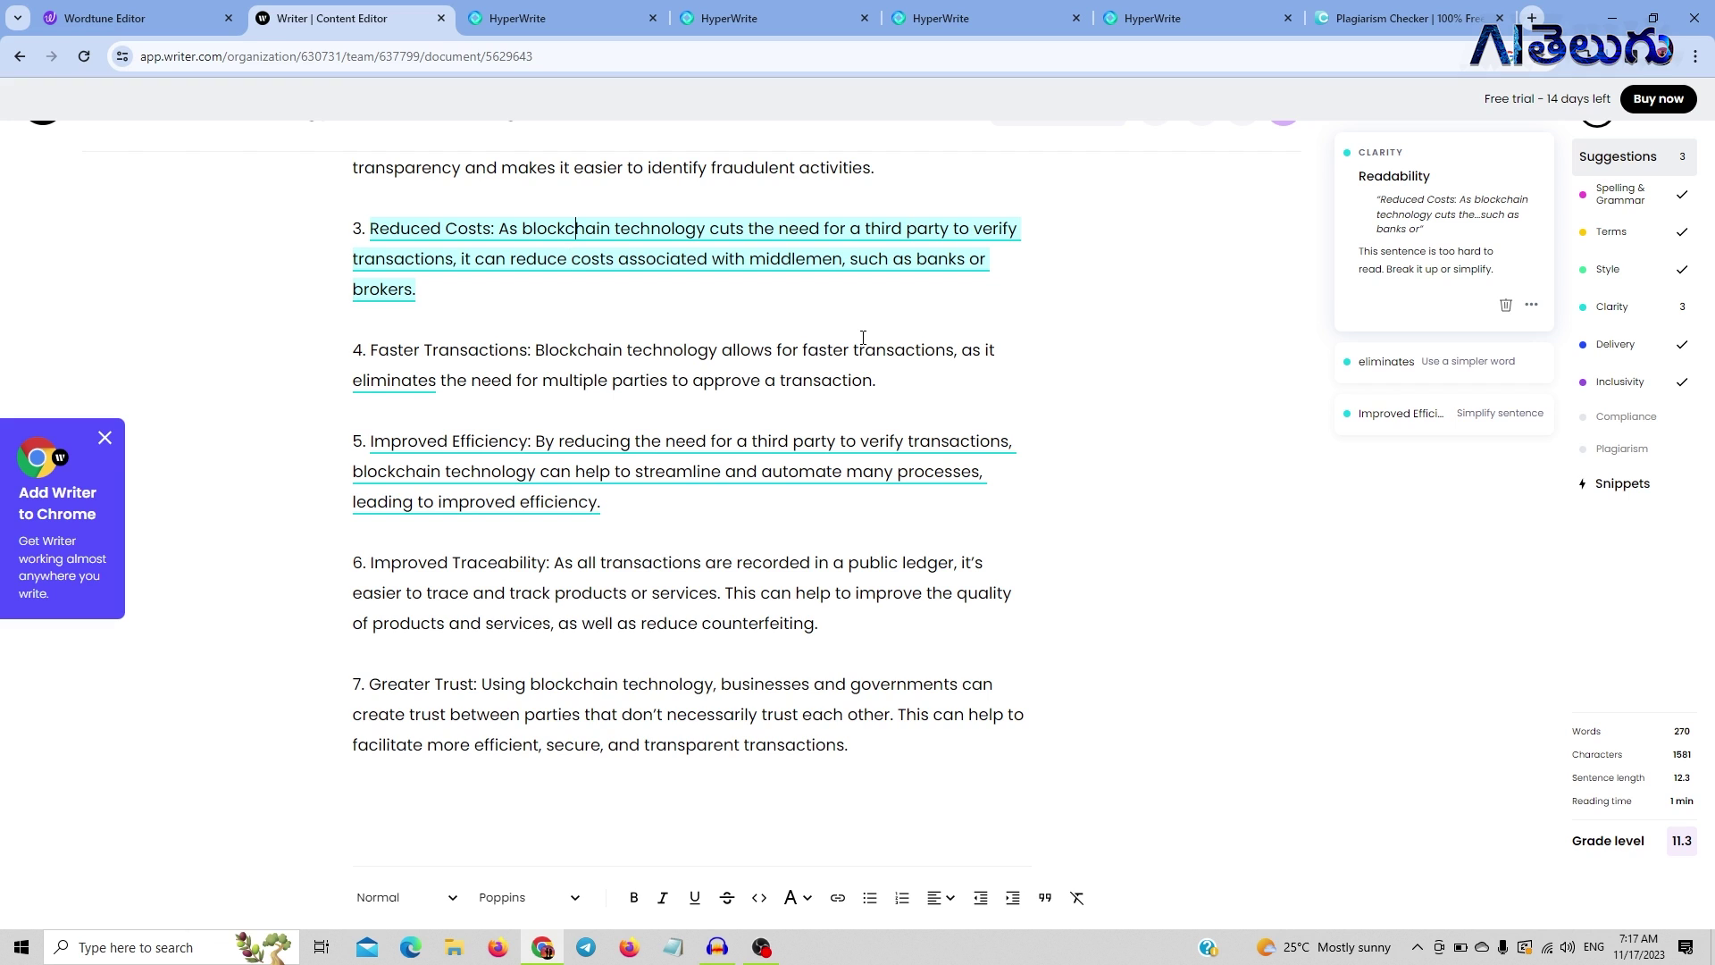
scroll(863, 337, up, 4)
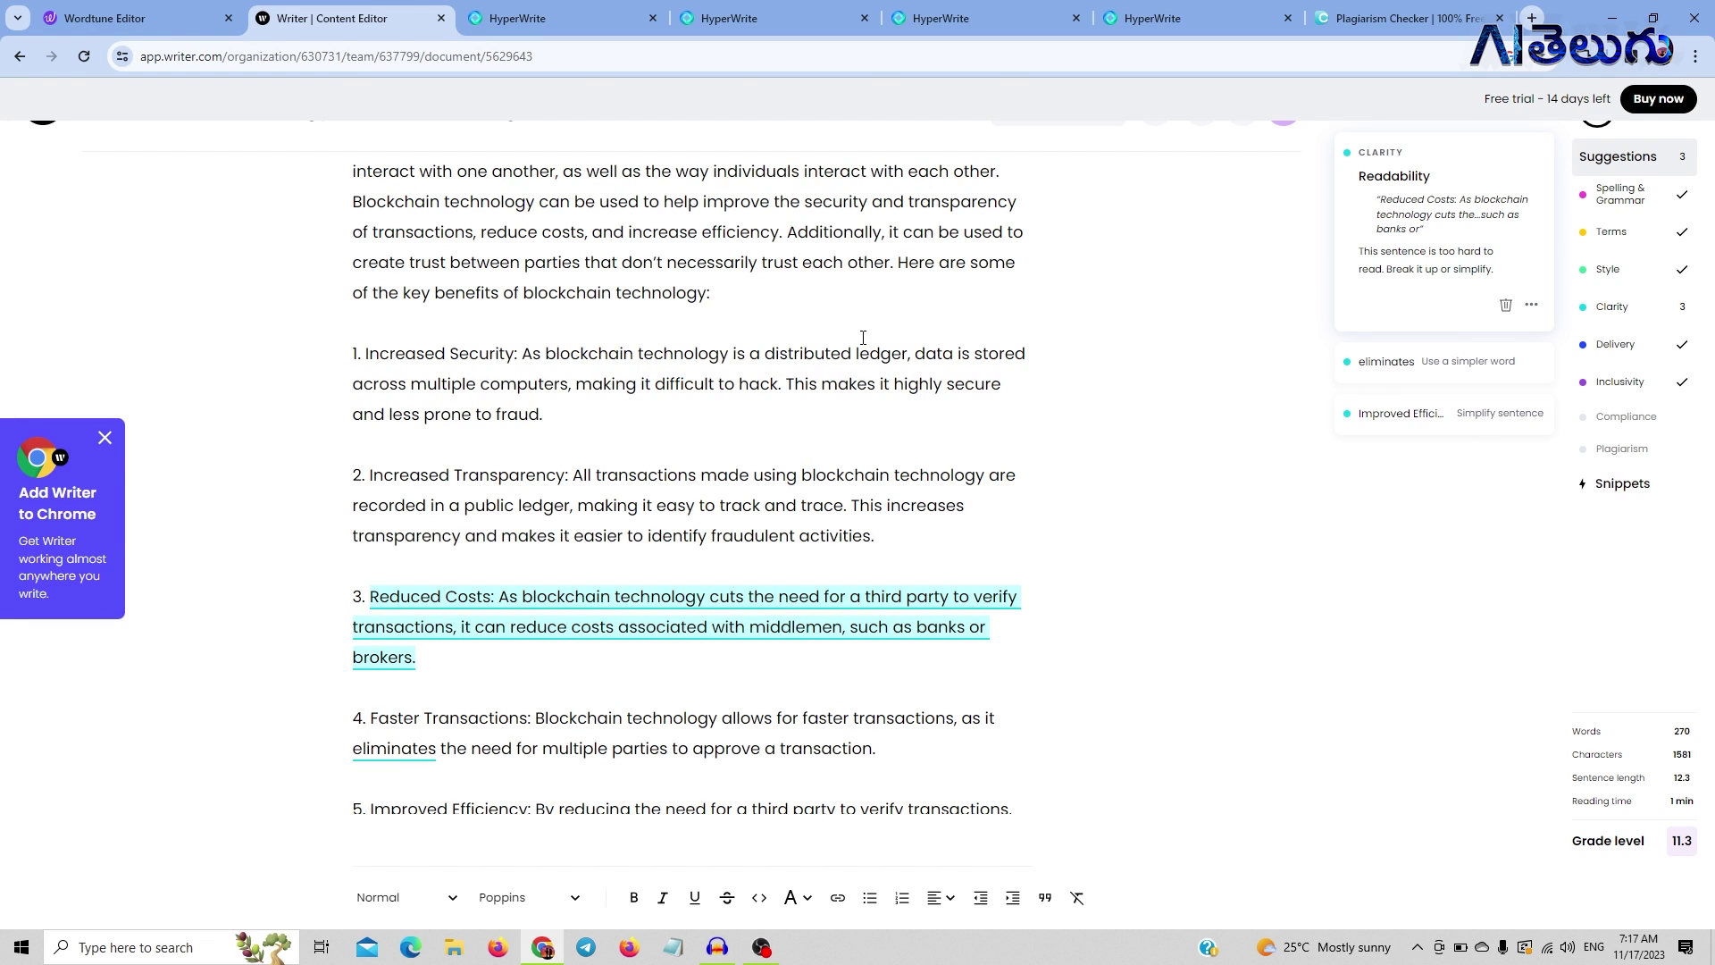
key(Up)
key(Up)
key(Up)
key(Up)
key(Up)
In the Wordtune editor, start a new line after 'services.' beginning with 'Bitcoin advantages'.
click(74, 9)
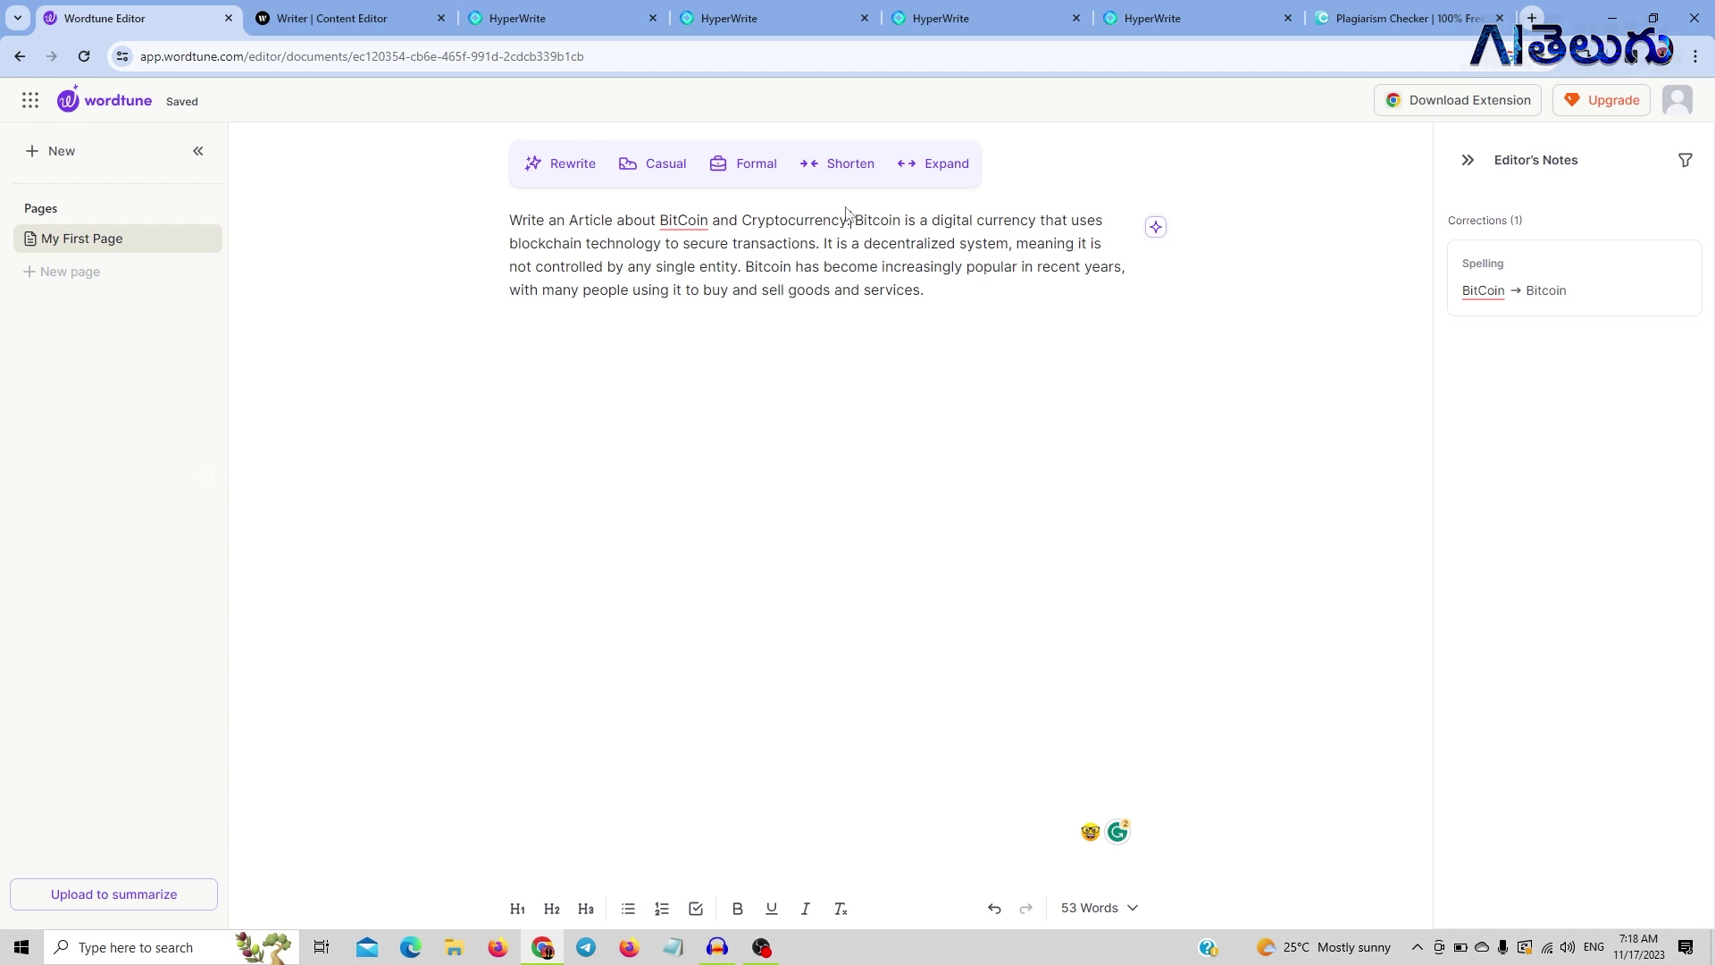
click(939, 298)
key(Return)
text(Bitconoin advantags)
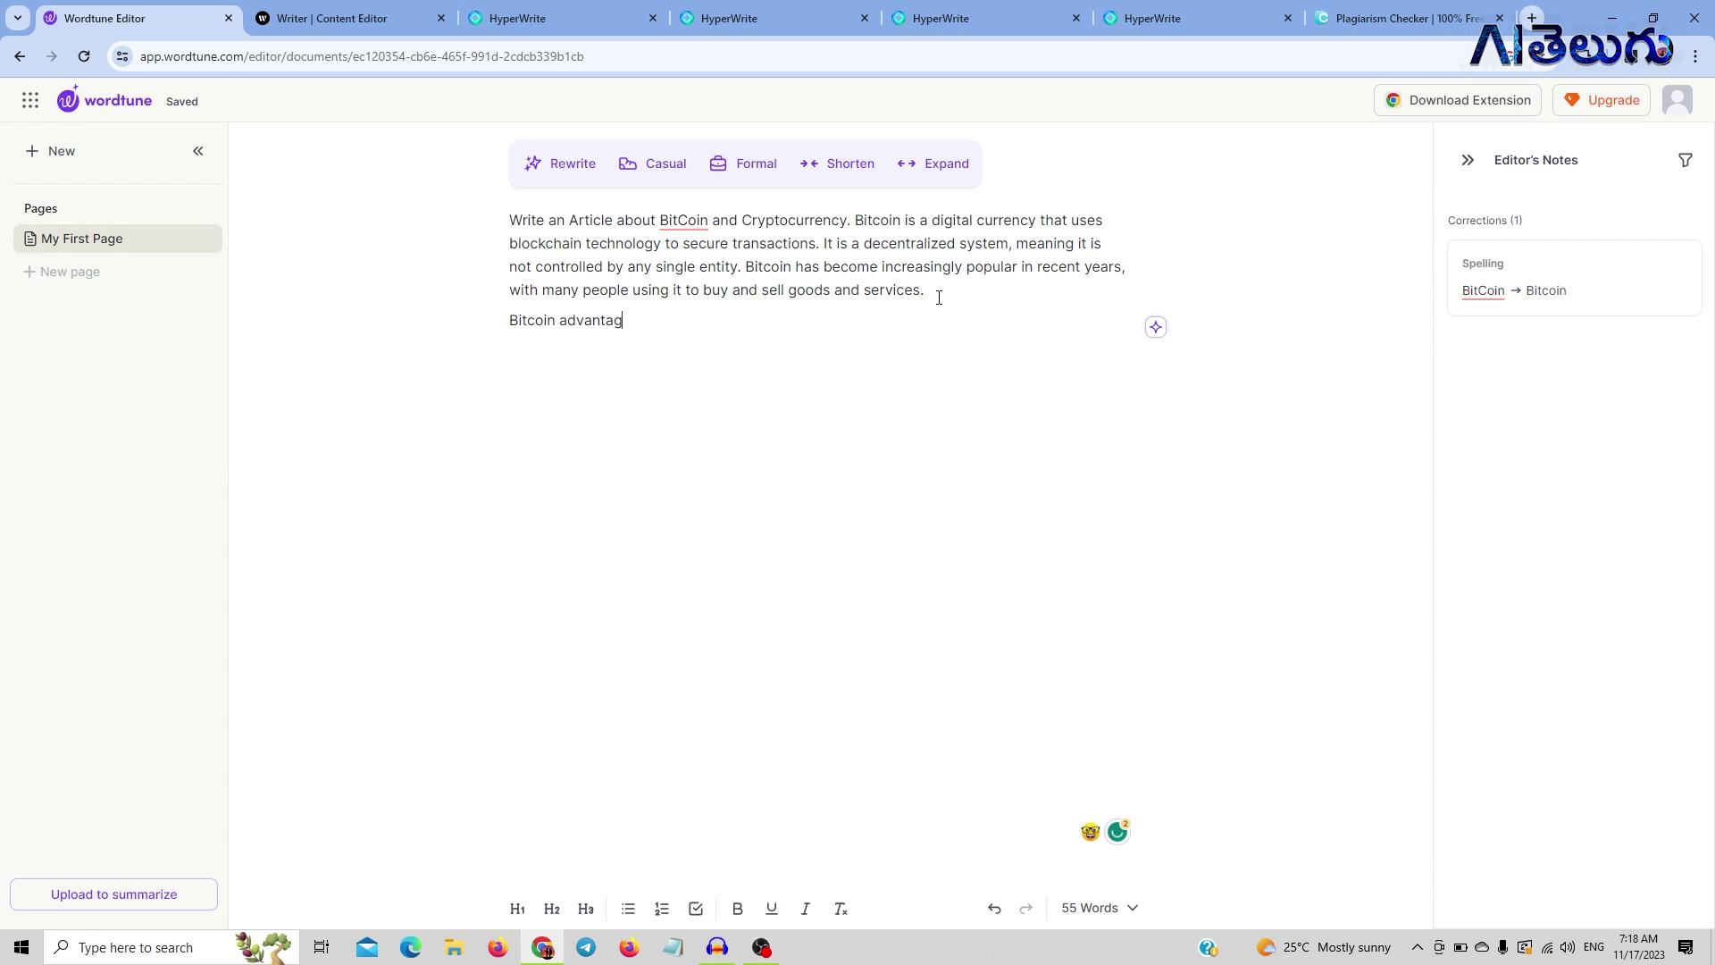
Fix the spelling to 'advantages' and accept an AI continuation on low fees, speed, security, global reach and risks.
key(BackSpace)
key(BackSpace)
text(es)
click(1155, 327)
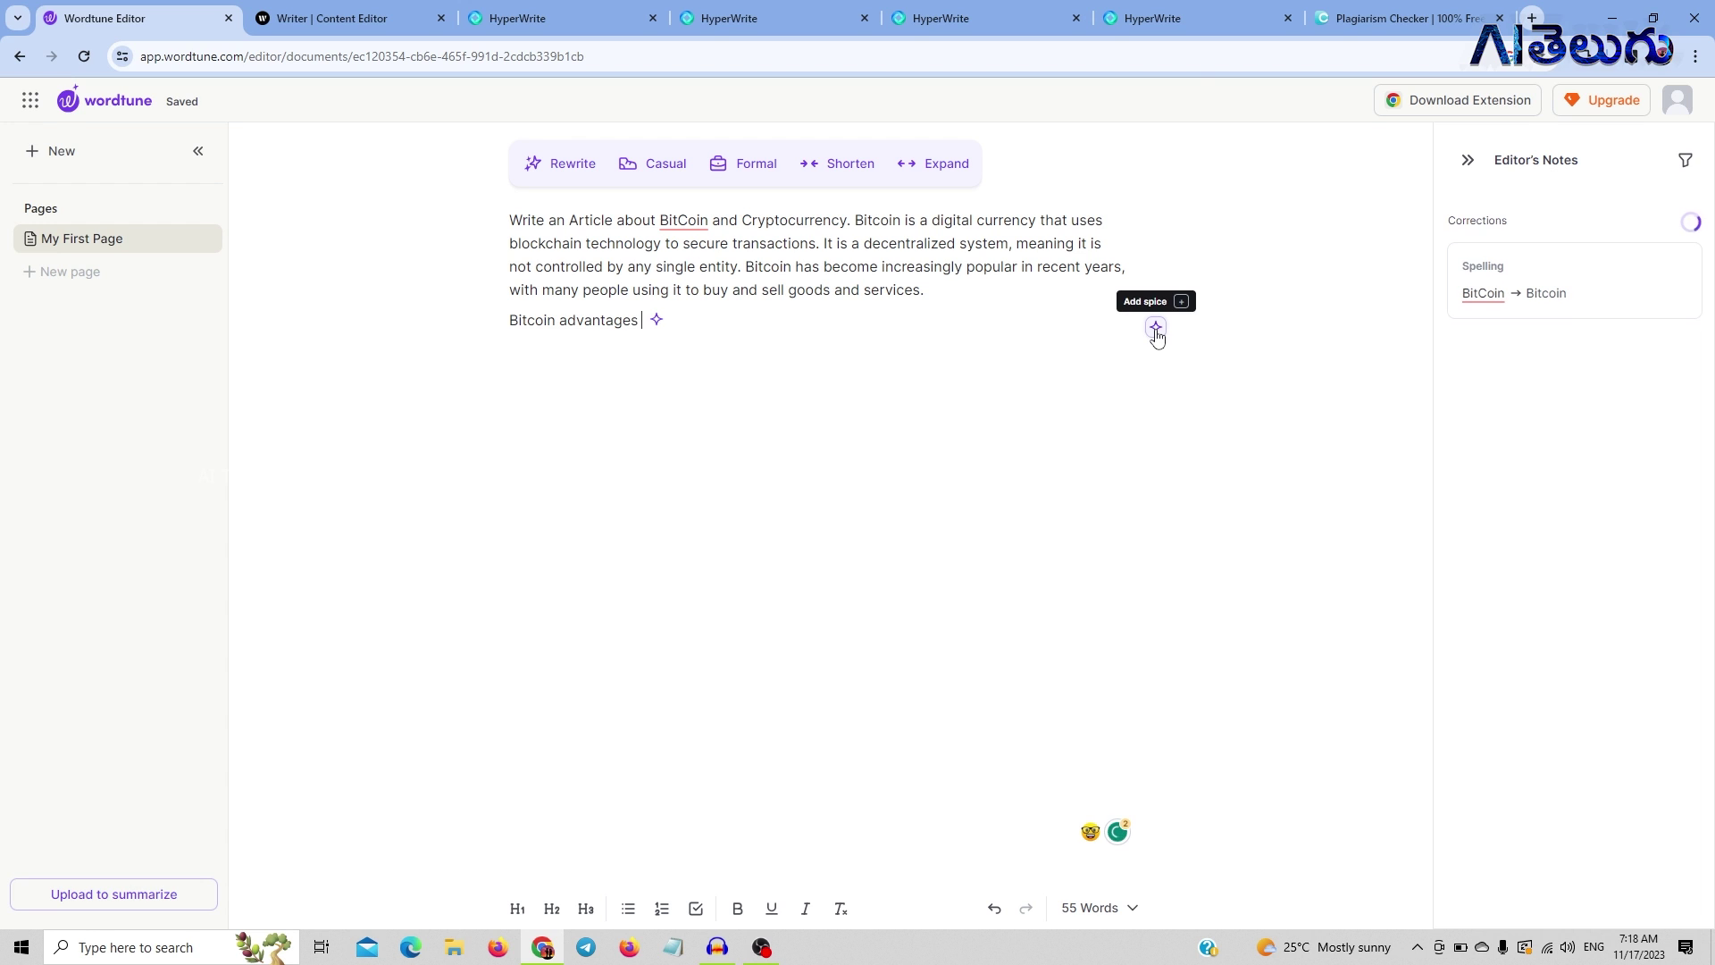
click(655, 319)
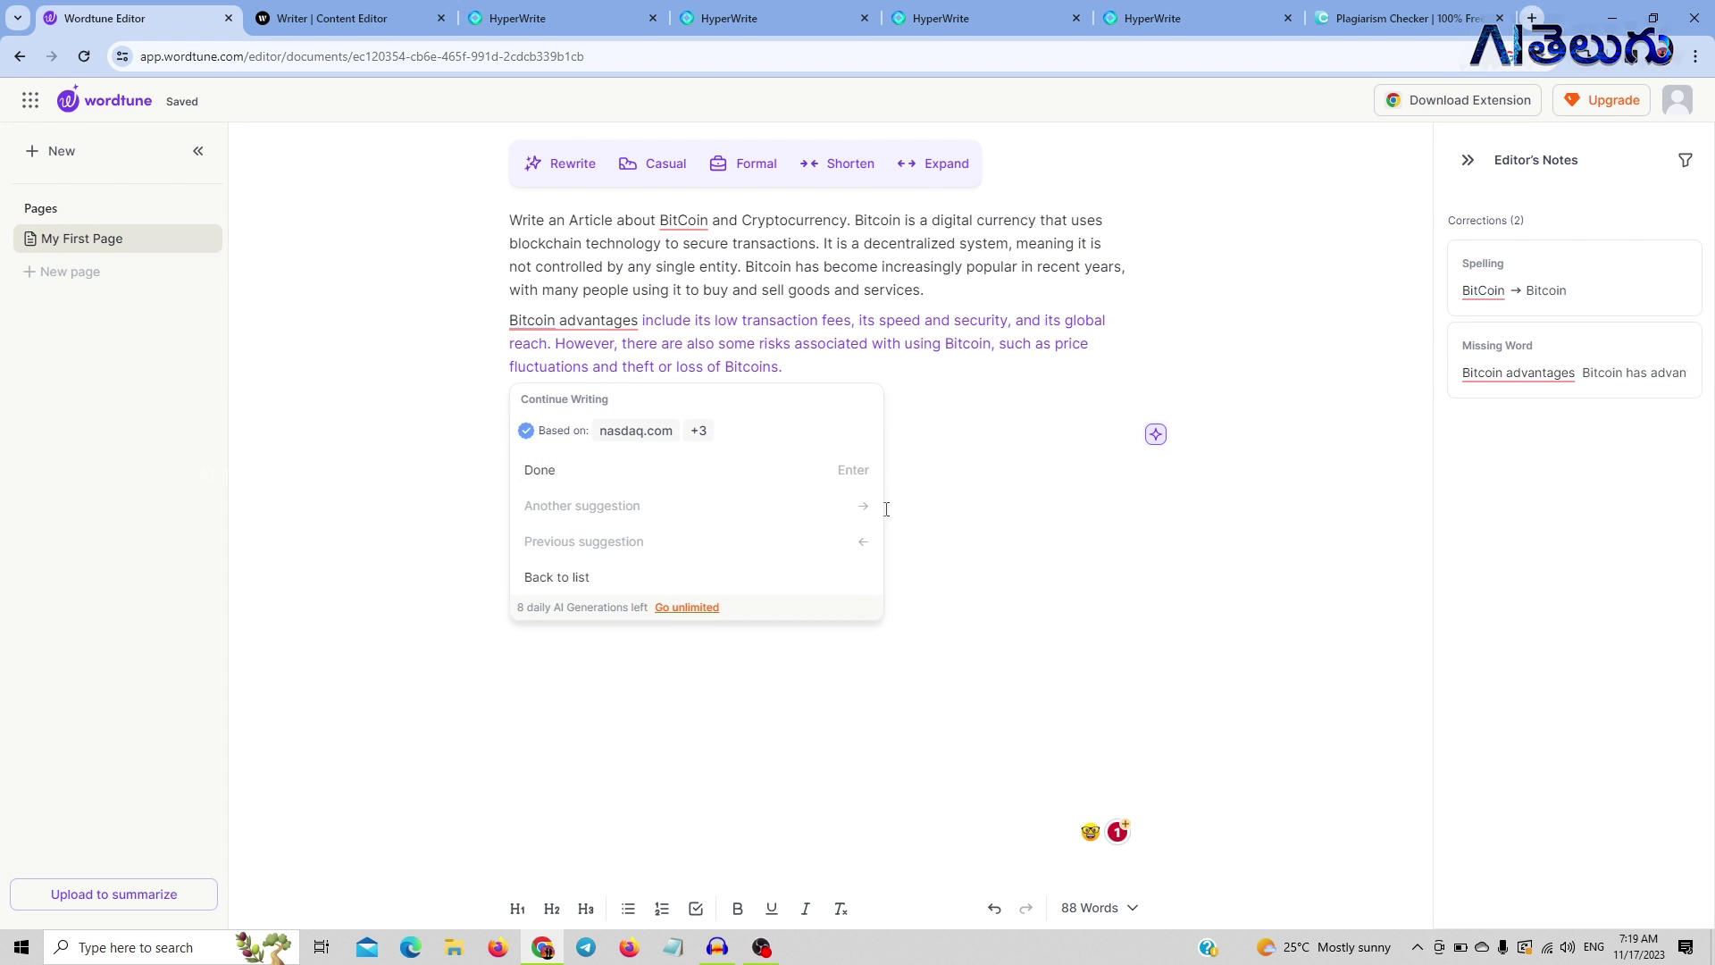
key(ctrl+a)
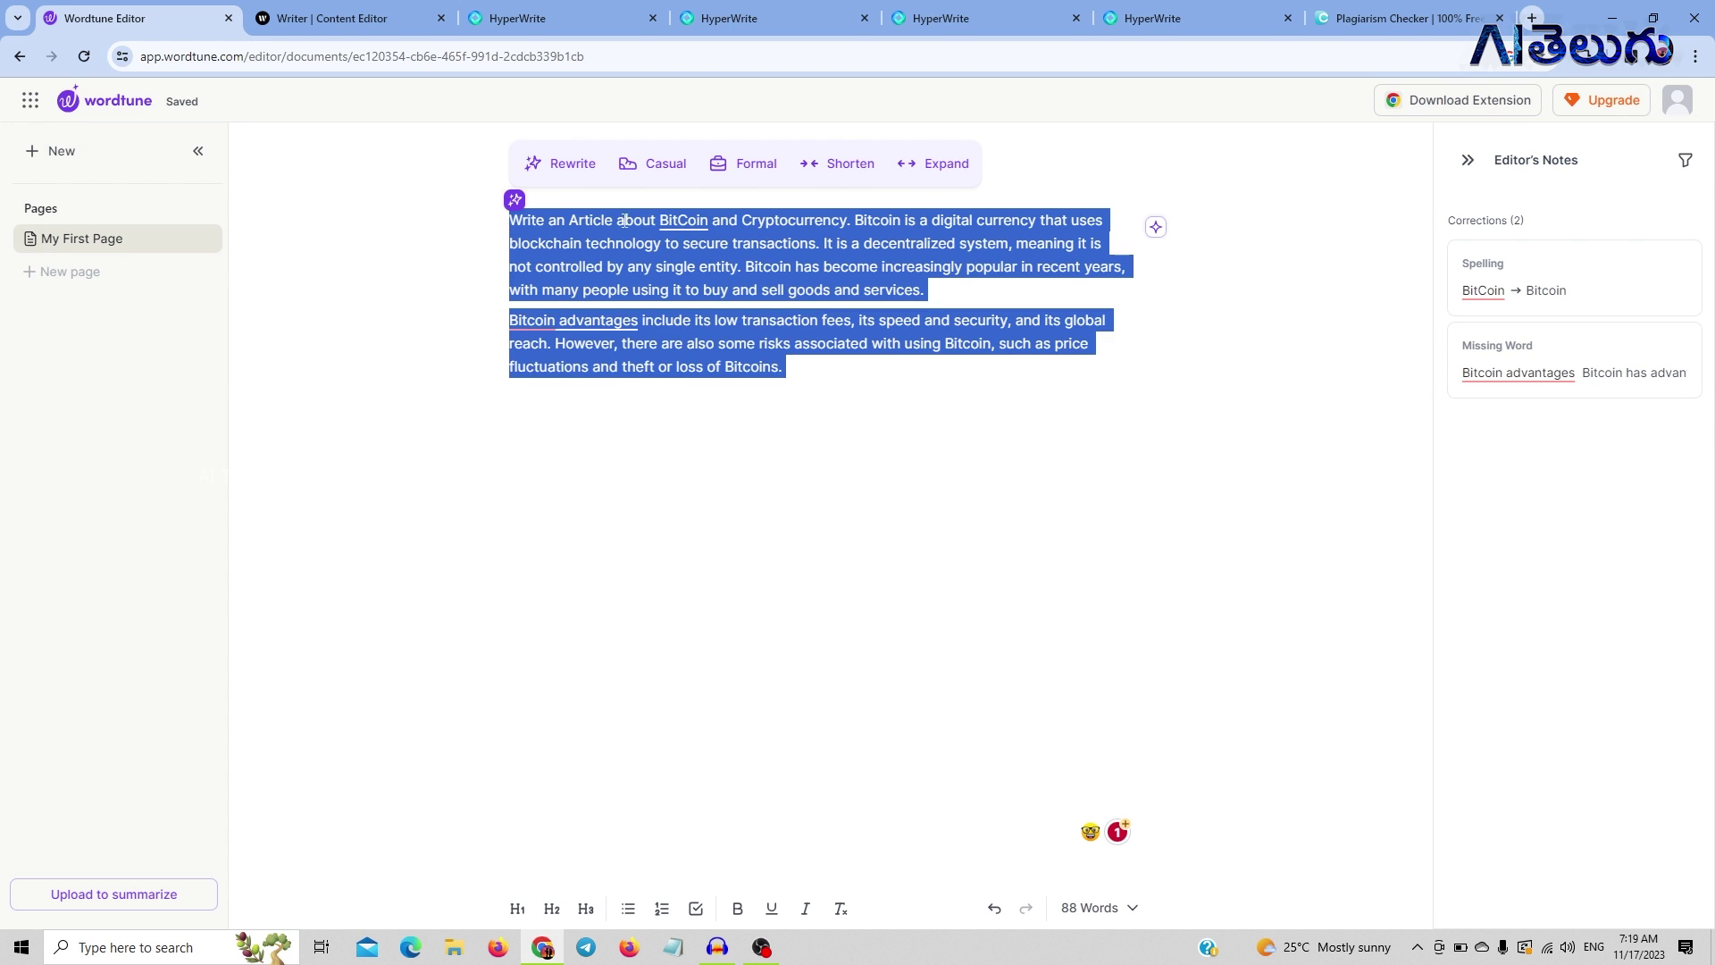
Browse Rewrite suggestions for the opening sentence, such as 'Create an article about cryptocurrencies and BitCoins.'.
click(565, 172)
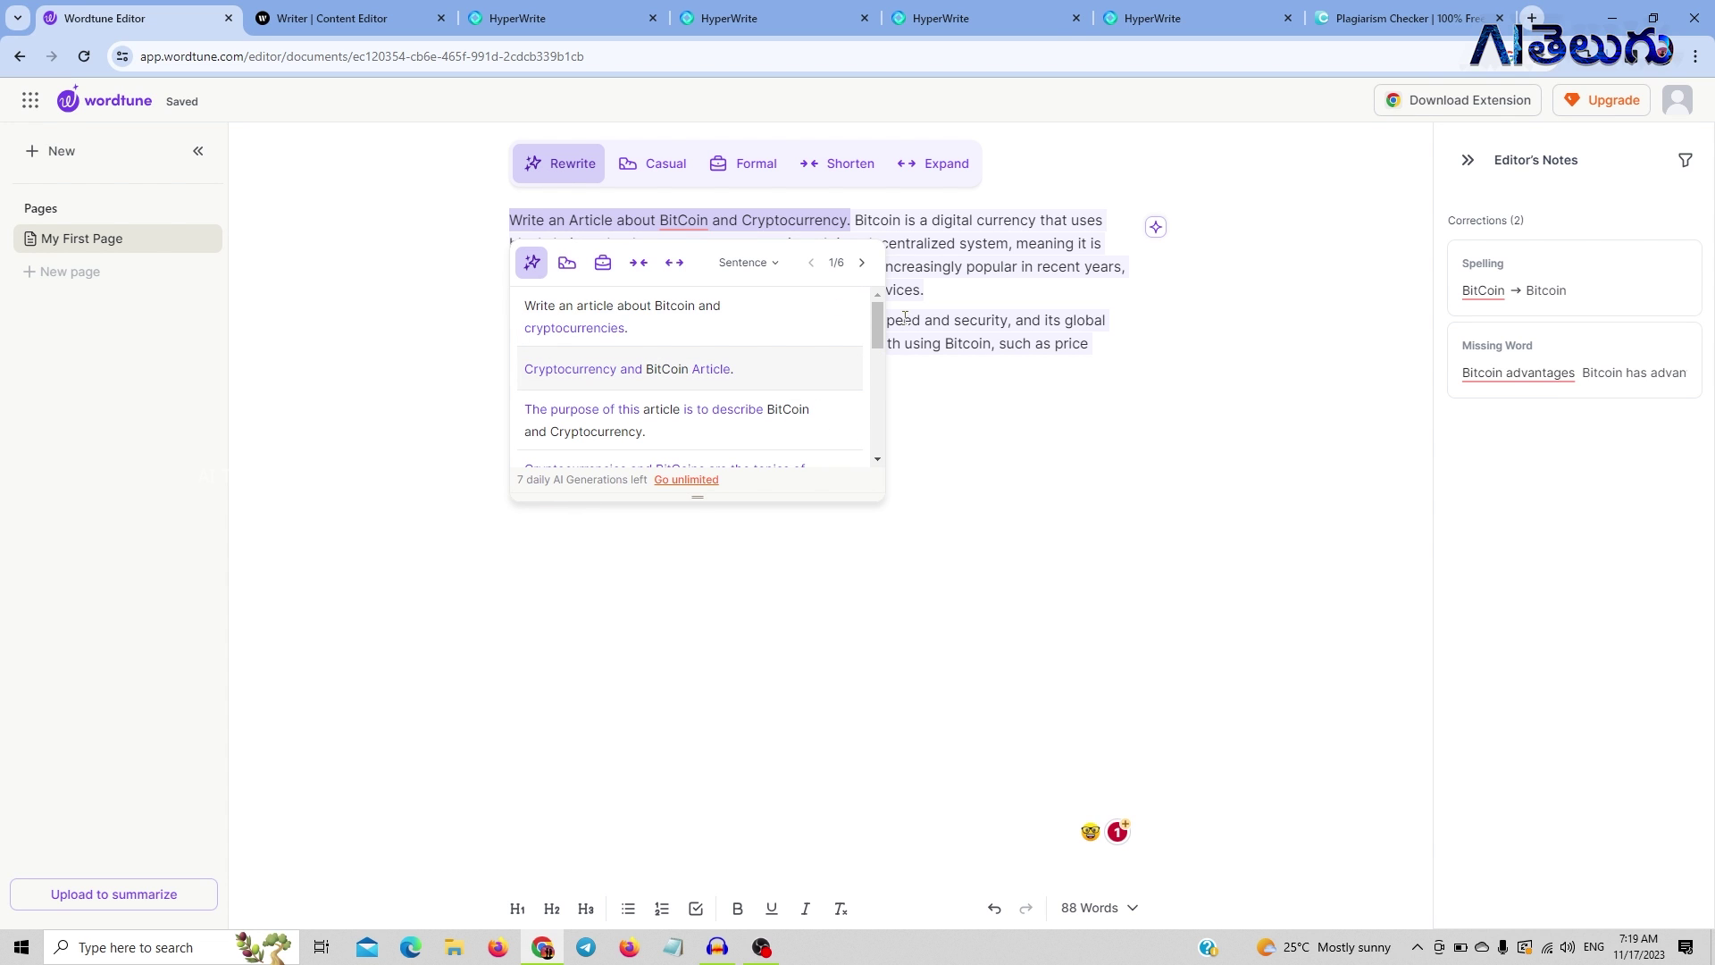
drag(876, 343, 893, 437)
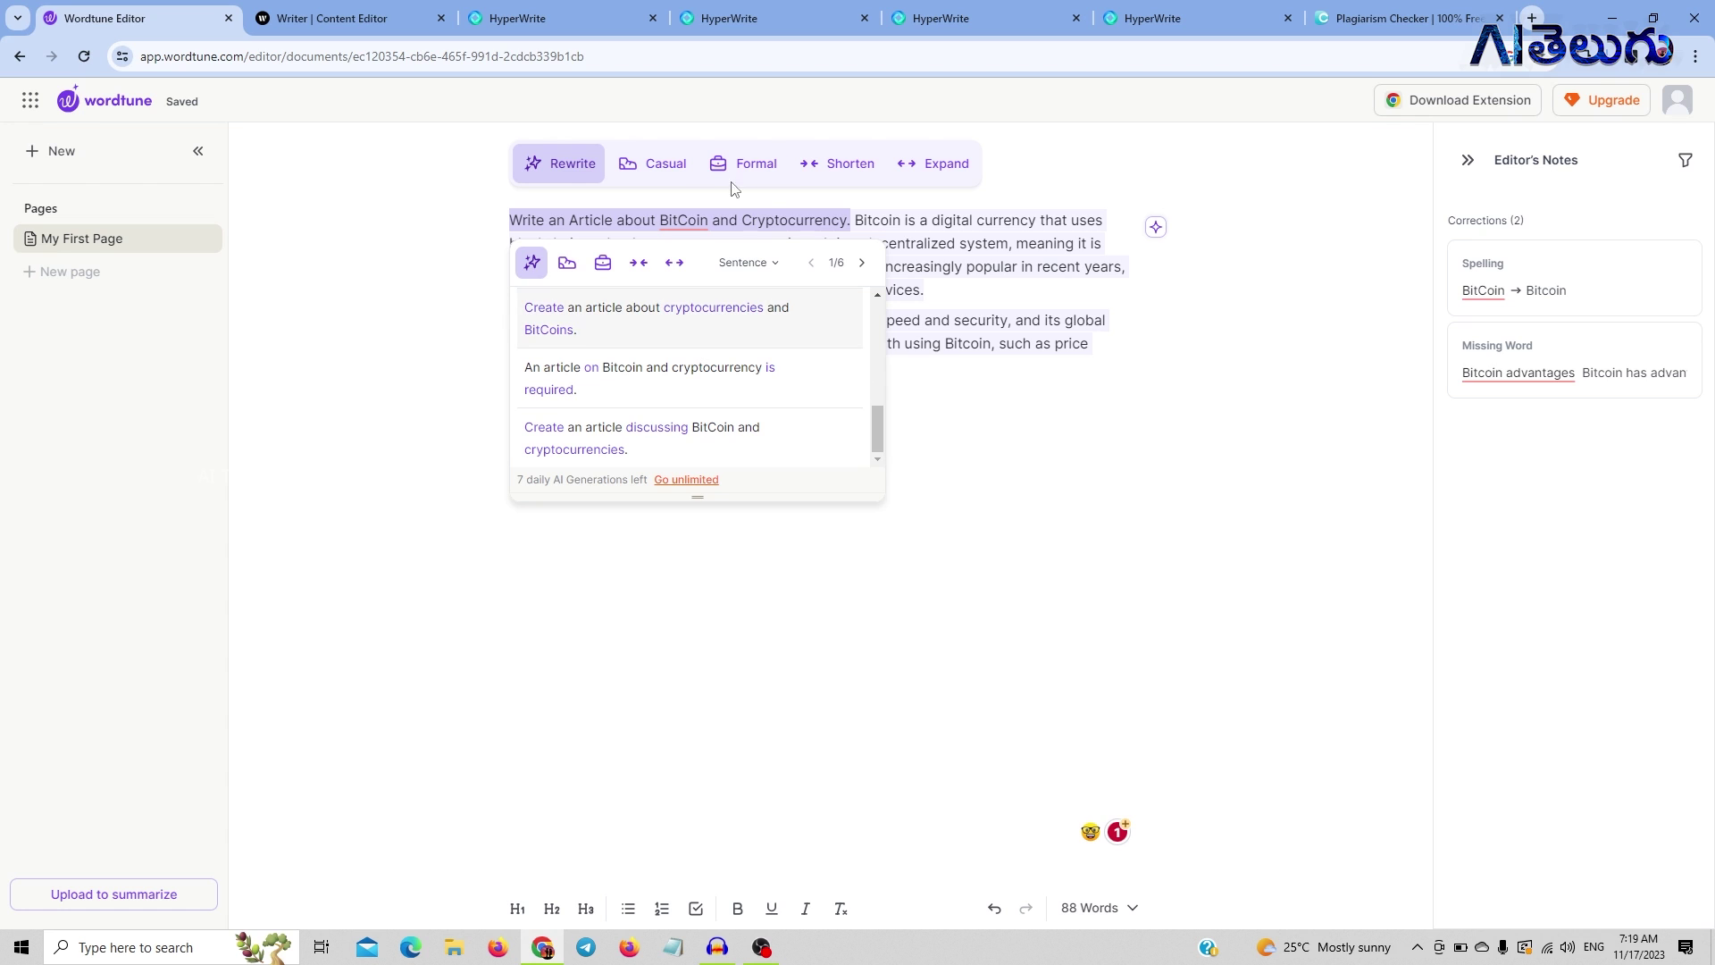